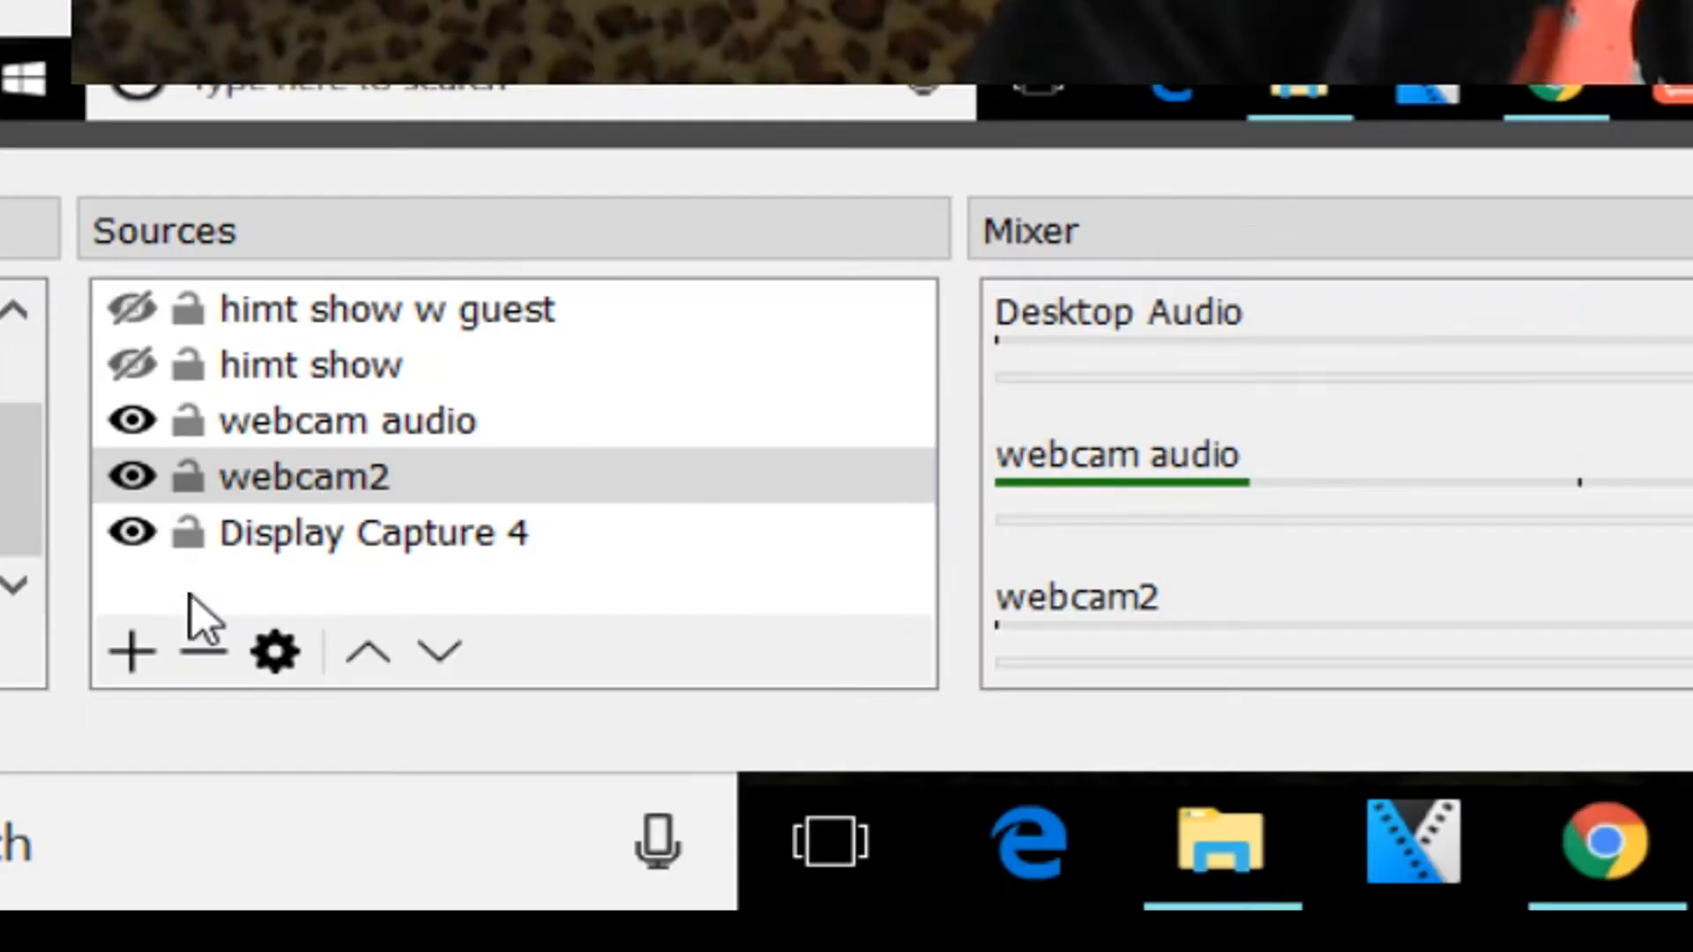
# Step: Add a new visible Image source named "overlay tutuorial" to the tutorial scene
pyautogui.rightClick(443, 706)
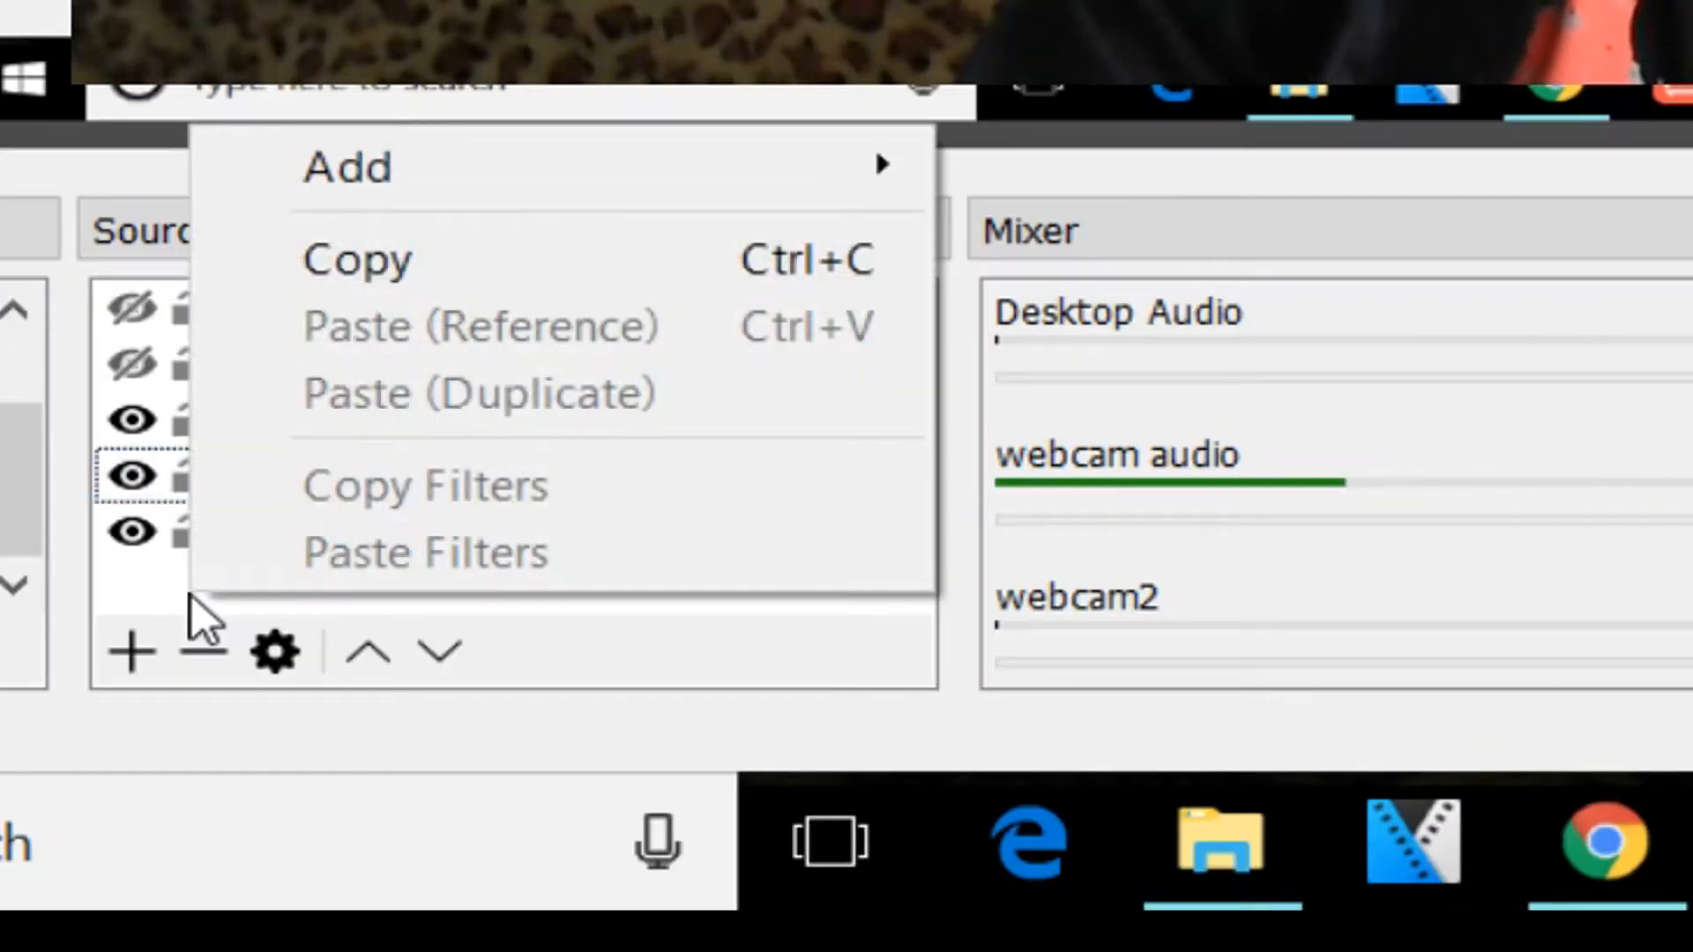
pyautogui.moveTo(410, 193)
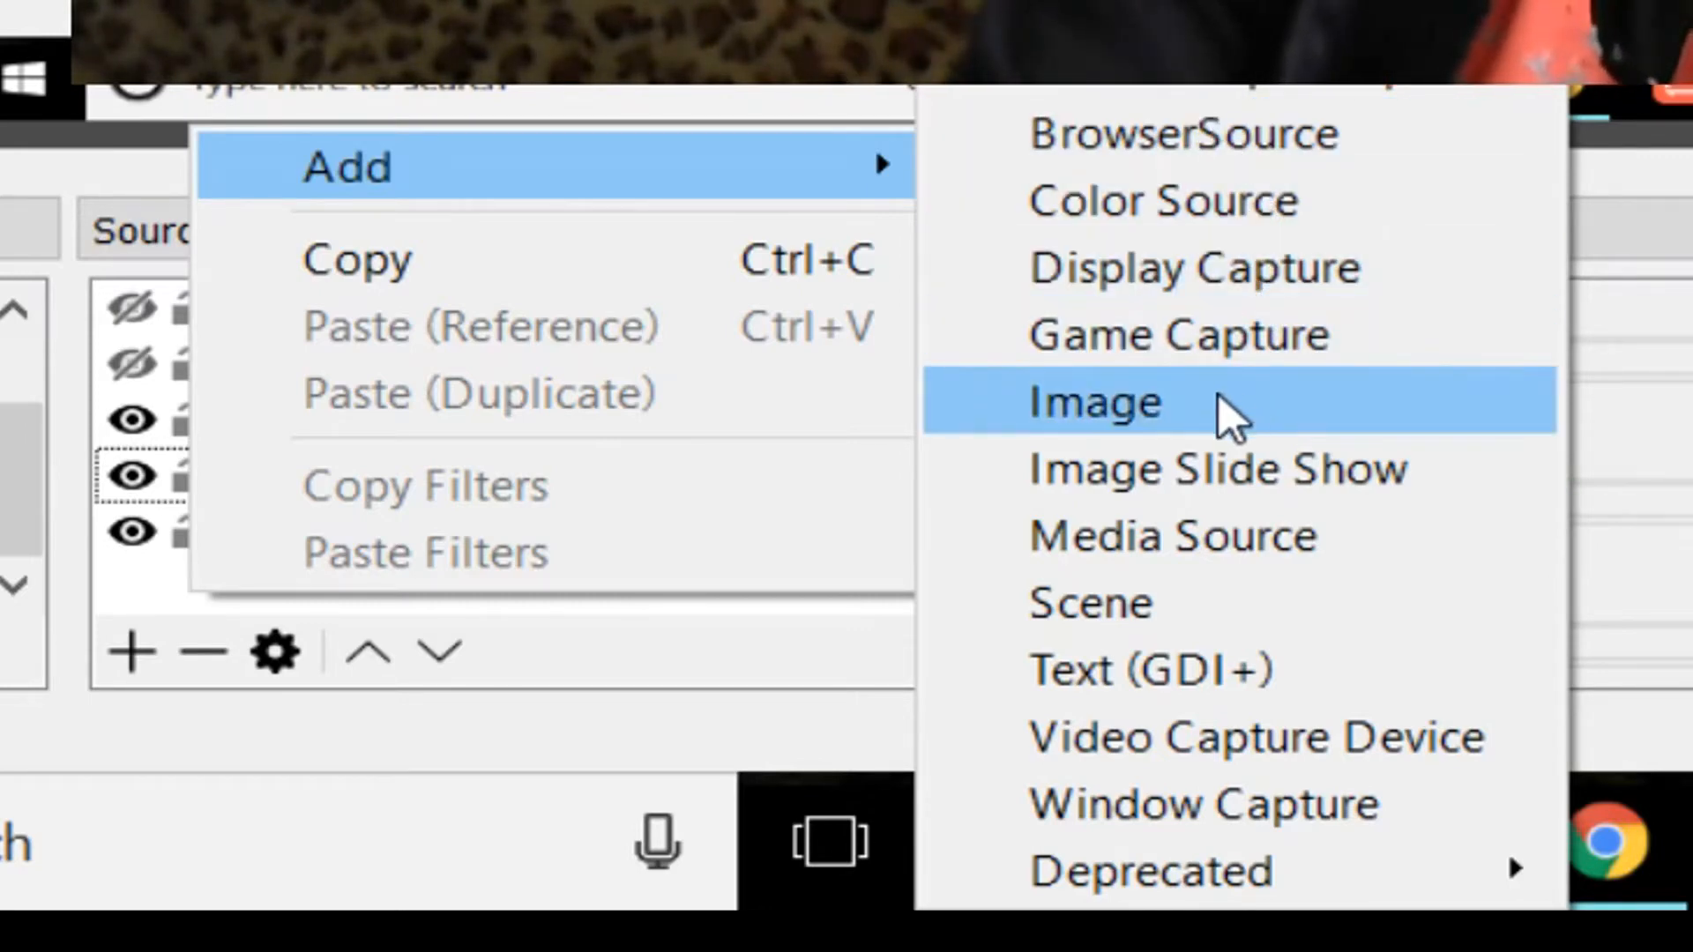
pyautogui.click(1186, 402)
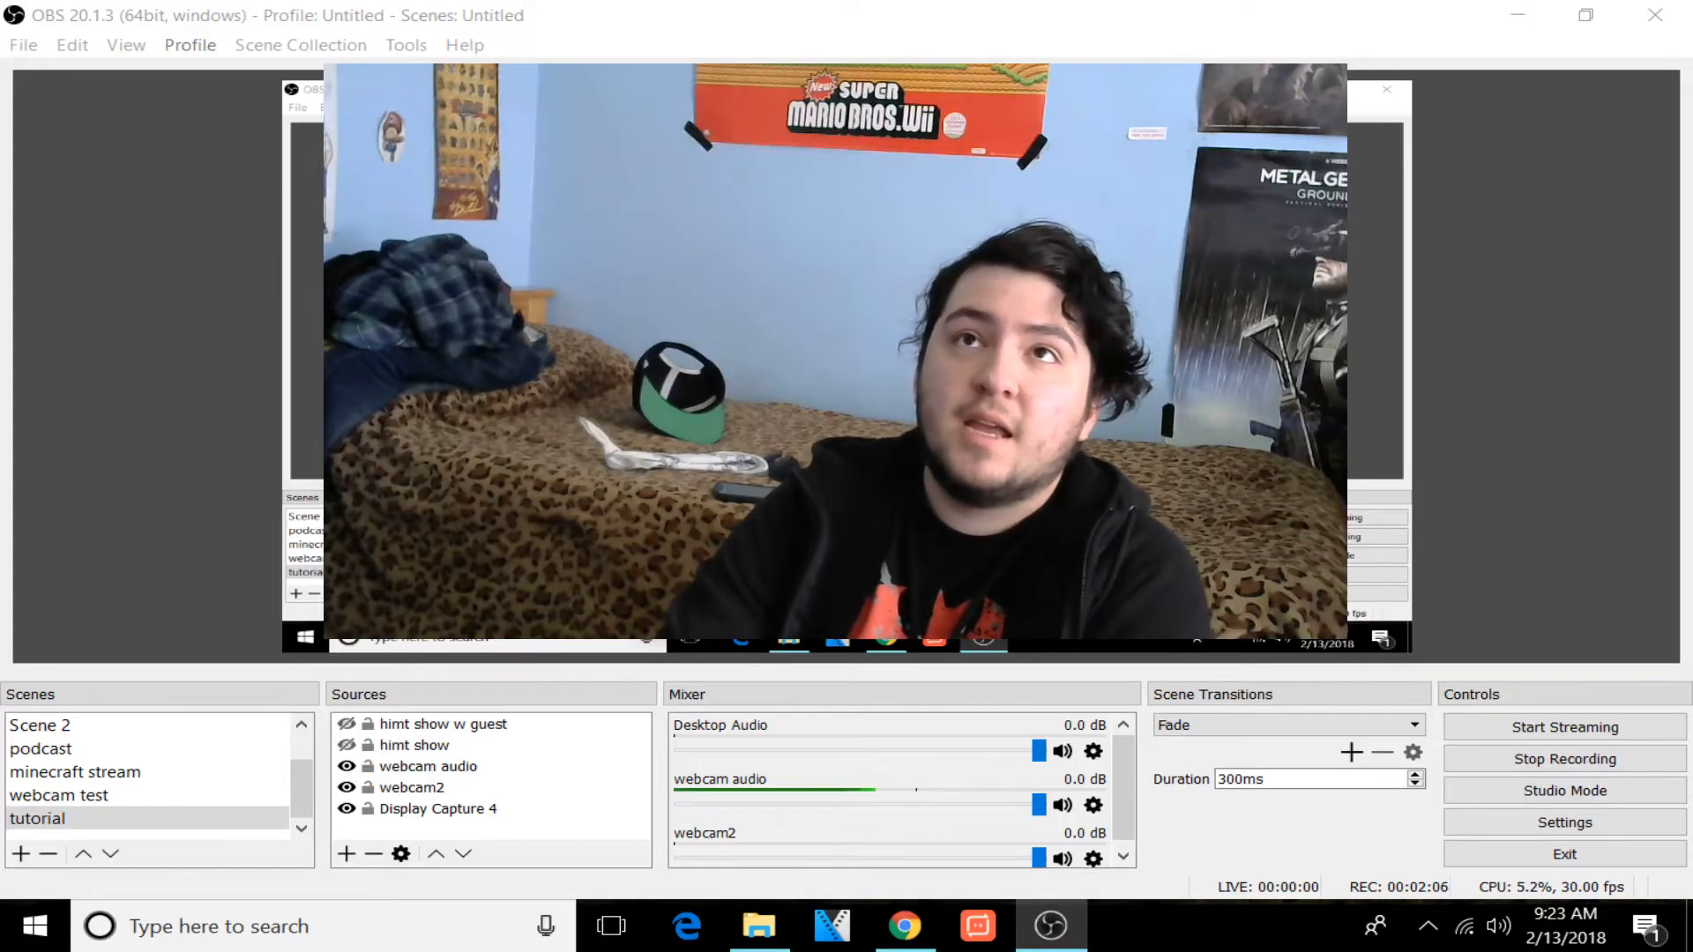
pyautogui.moveTo(807, 295); pyautogui.dragTo(219, 505)
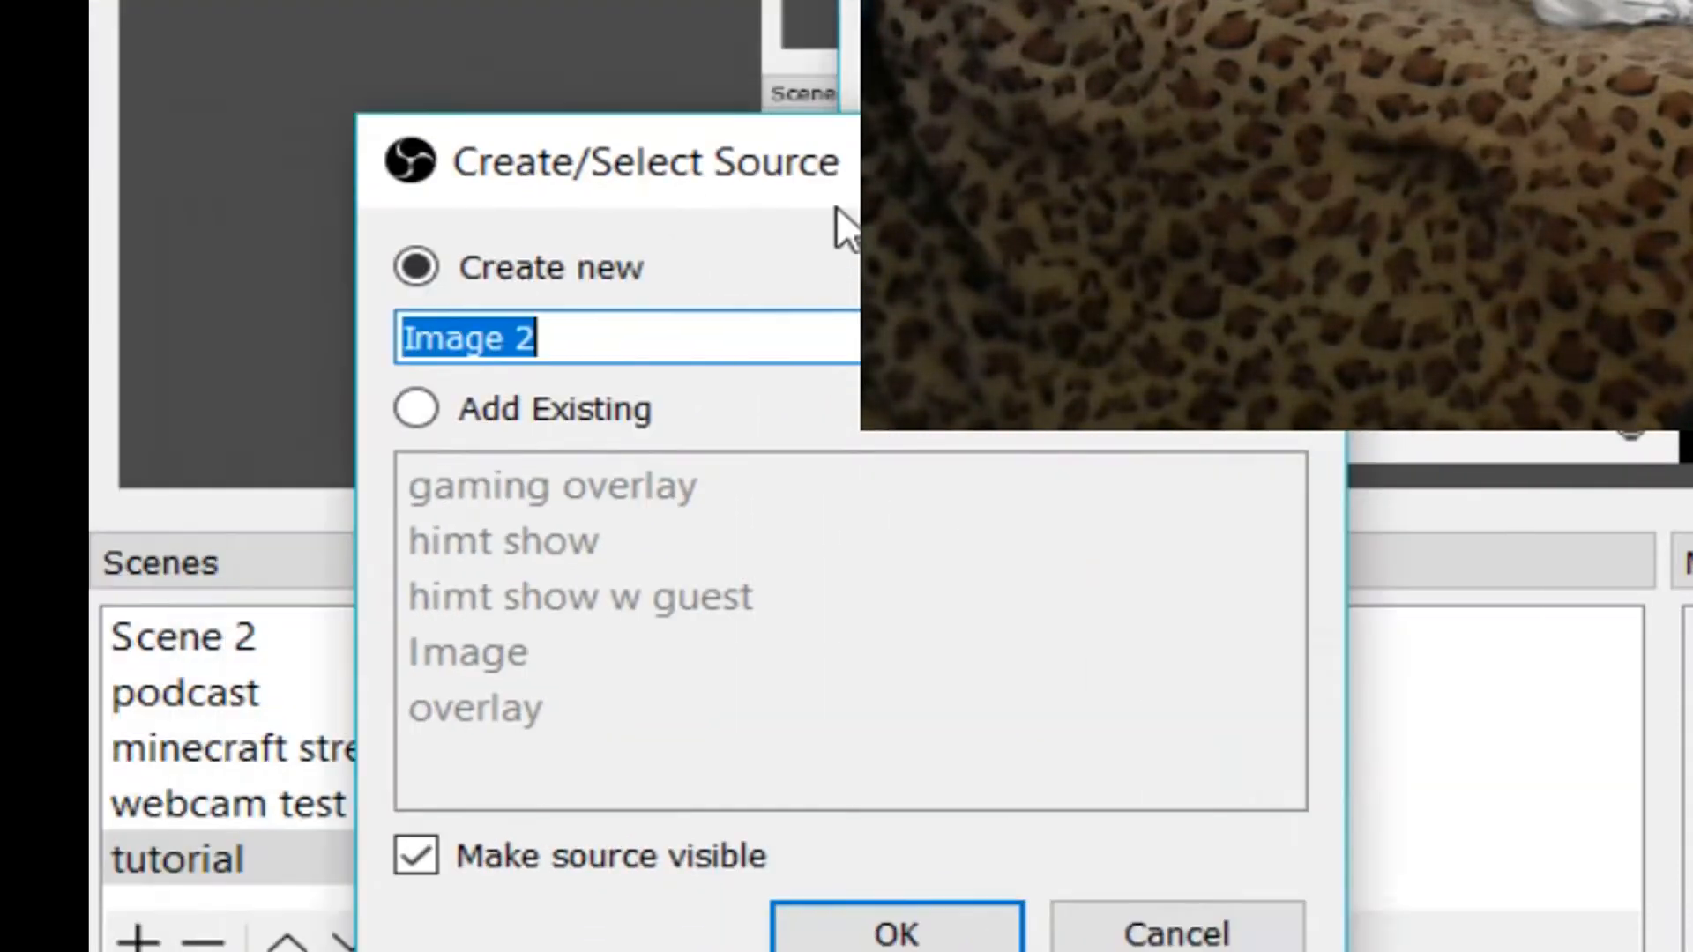
pyautogui.moveTo(838, 210); pyautogui.dragTo(863, 45)
pyautogui.moveTo(670, 25); pyautogui.dragTo(707, 65)
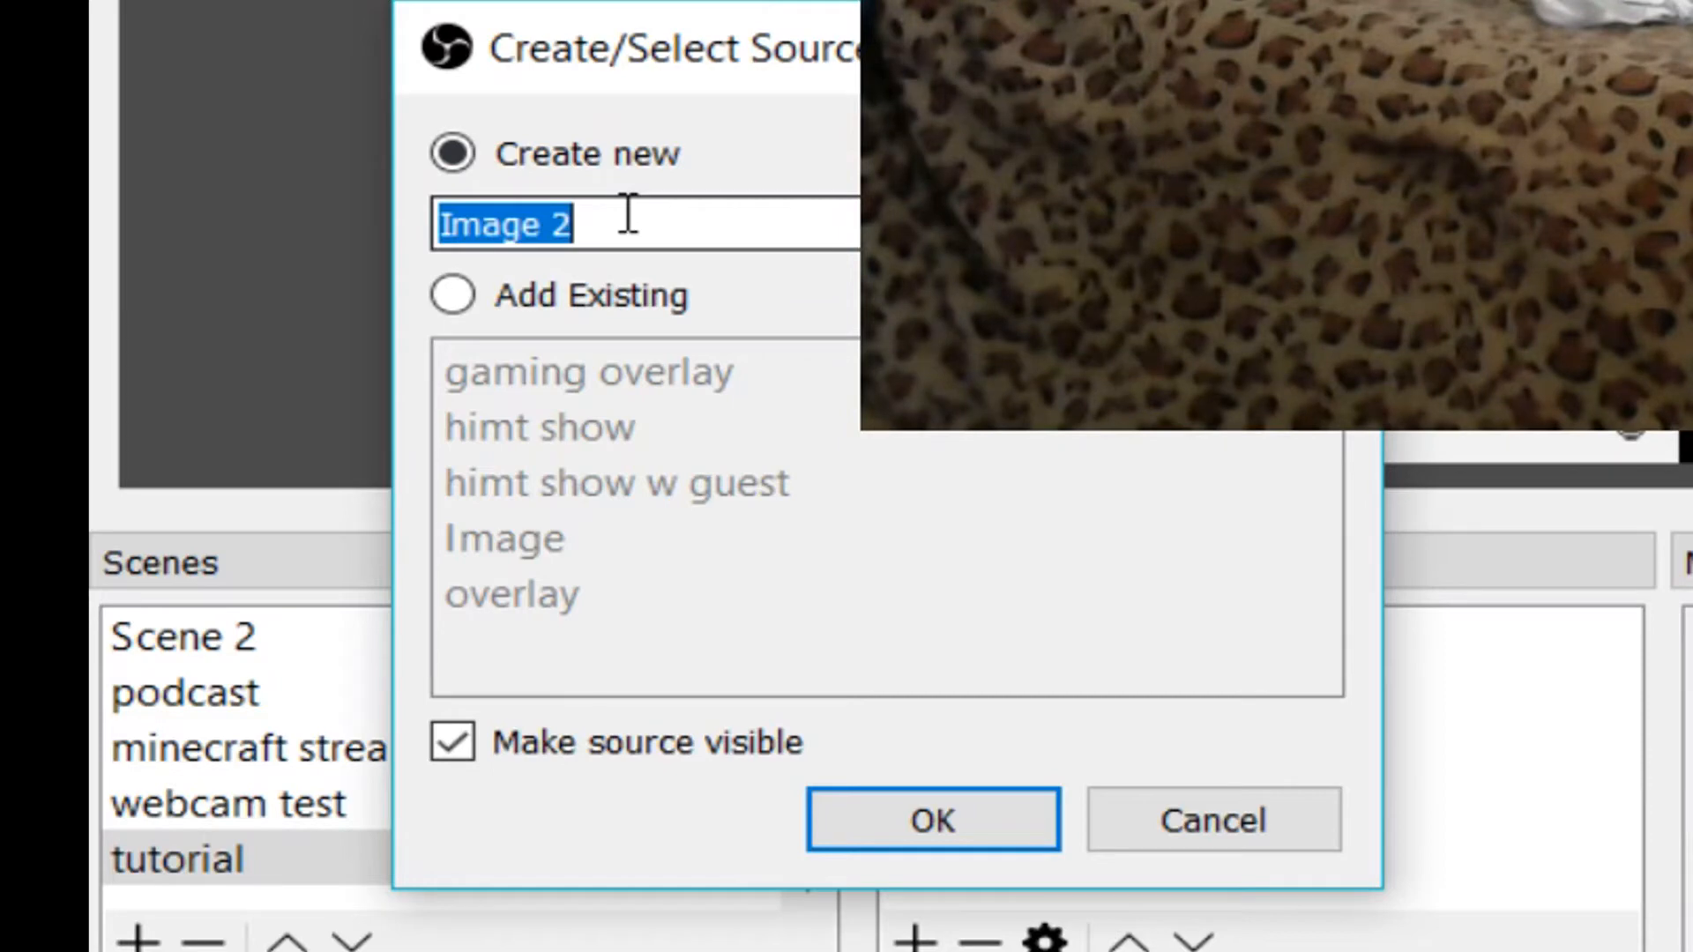
pyautogui.write('overlay tutuorial')
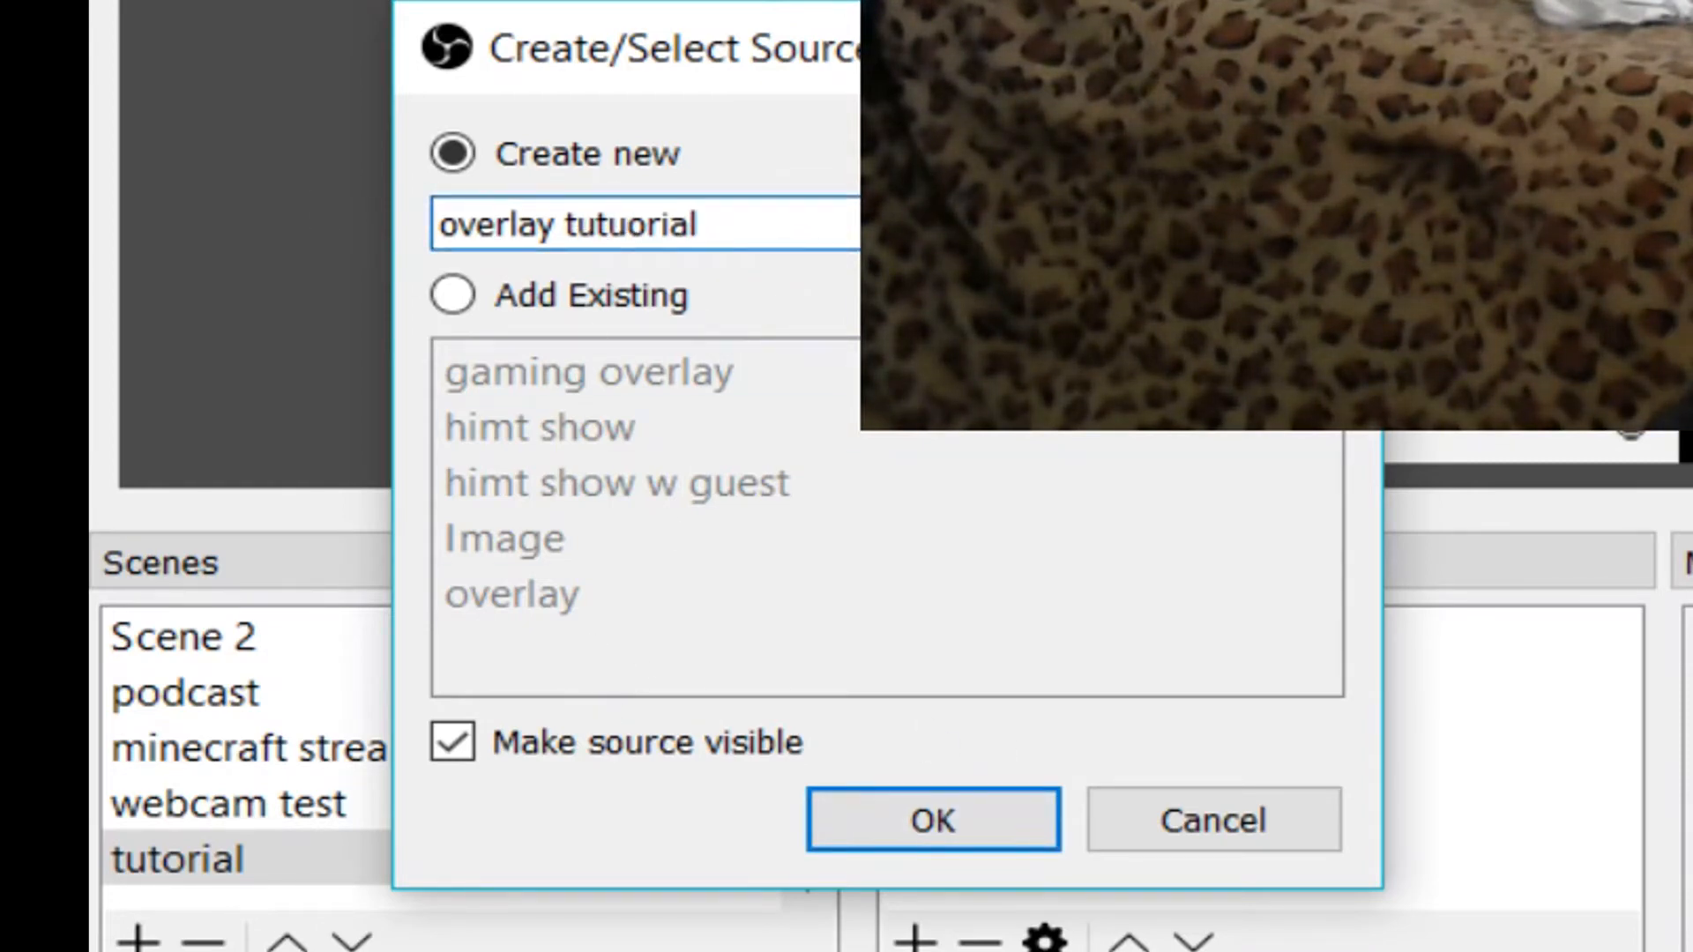
pyautogui.moveTo(940, 71); pyautogui.dragTo(800, 0)
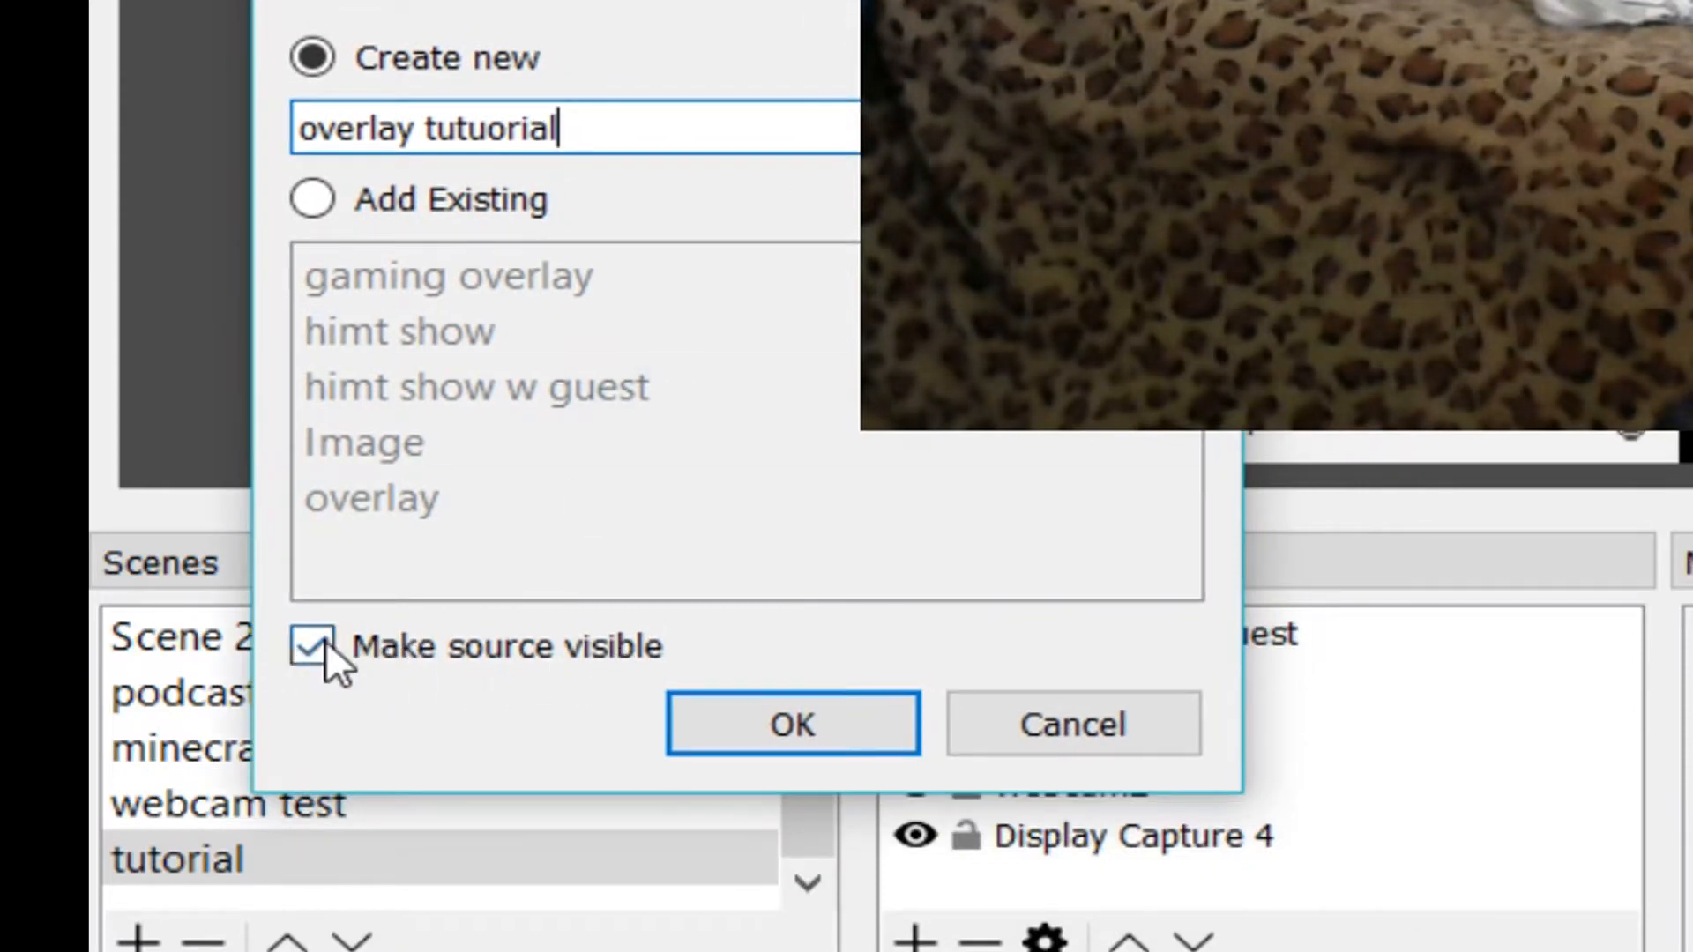
pyautogui.click(836, 731)
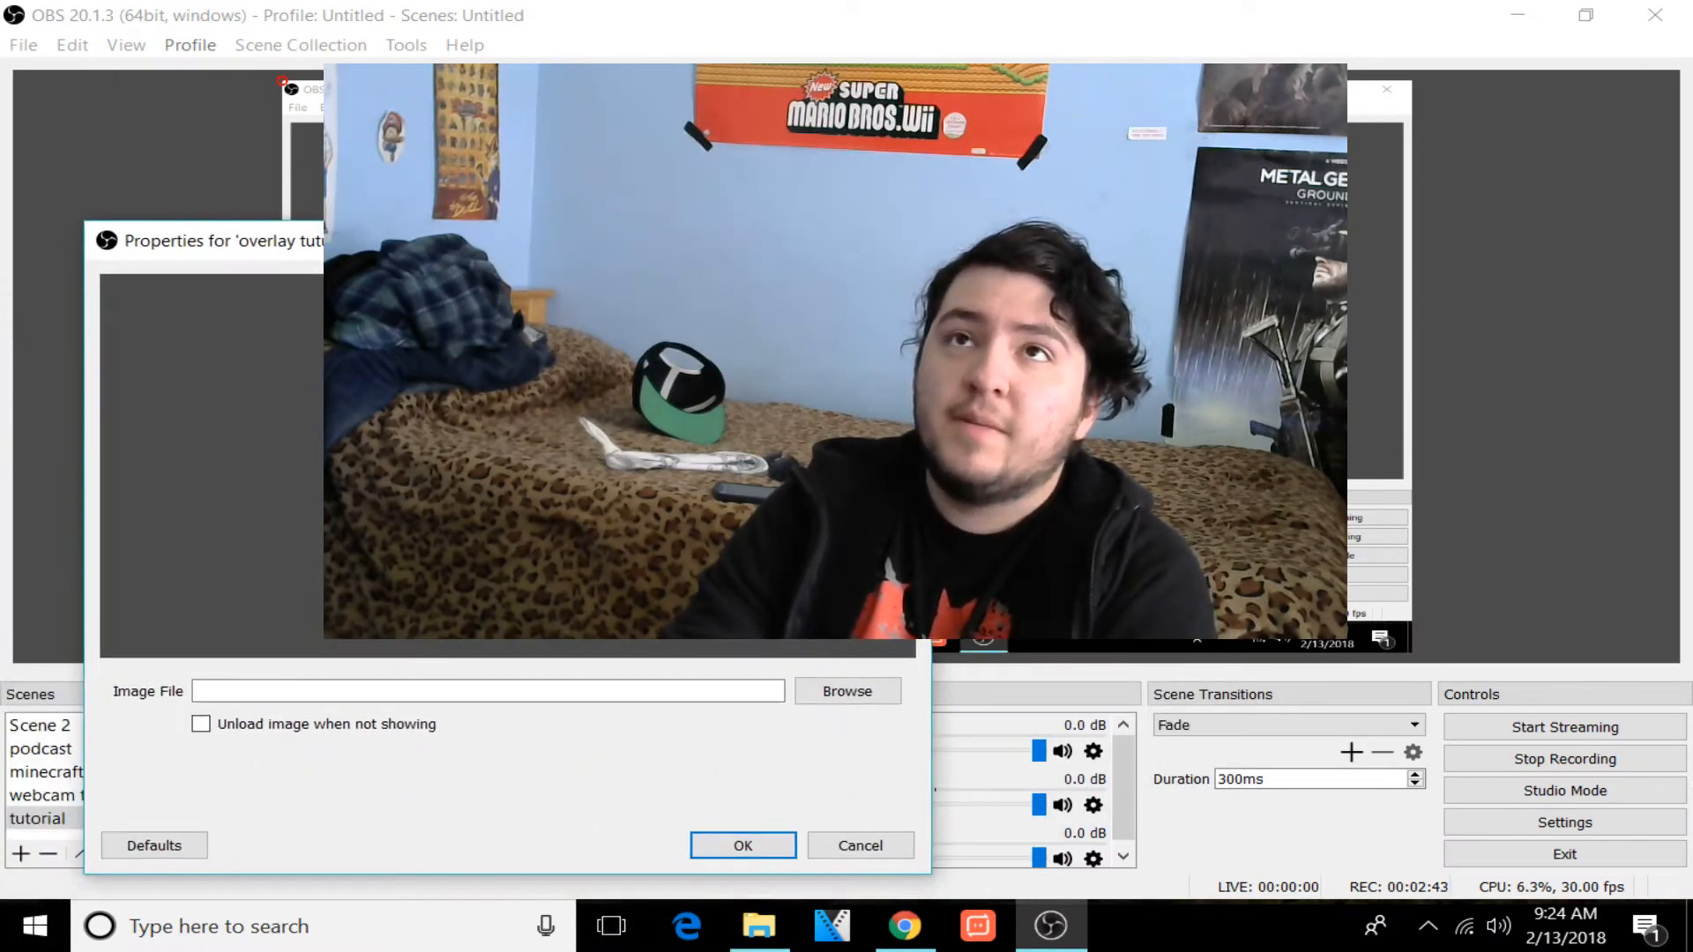
# Step: Hide the webcam2 source and reposition the image source's properties window so it is unobstructed
pyautogui.moveTo(564, 241); pyautogui.dragTo(514, 206)
pyautogui.click(1058, 352)
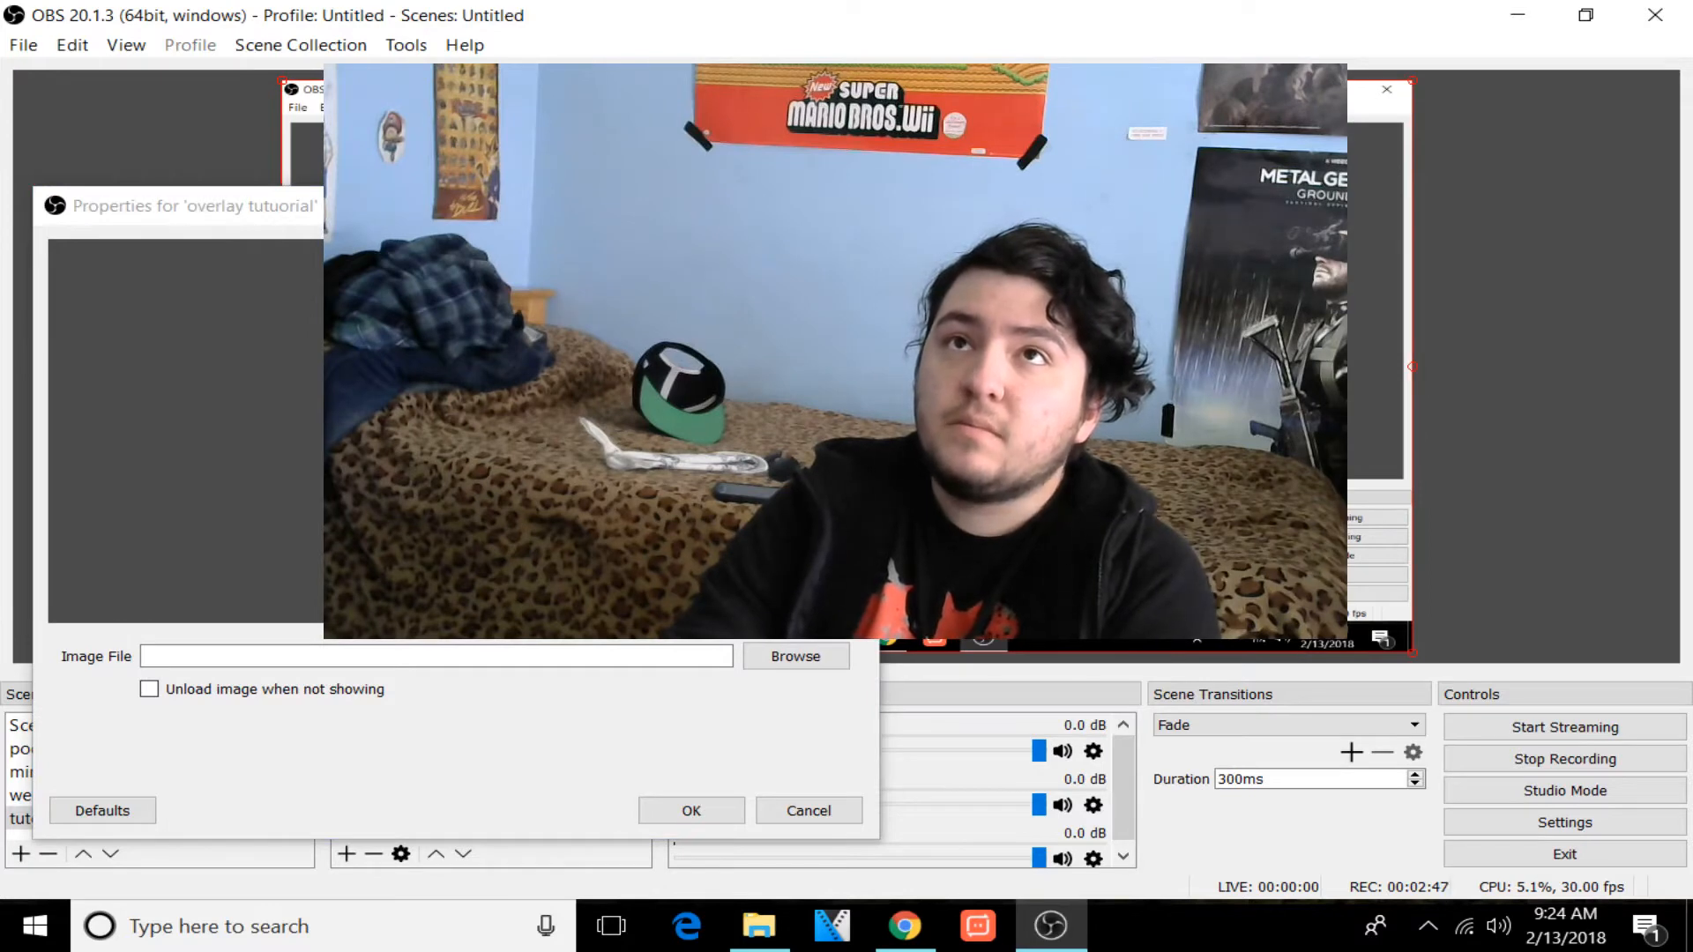
pyautogui.moveTo(513, 207); pyautogui.dragTo(770, 112)
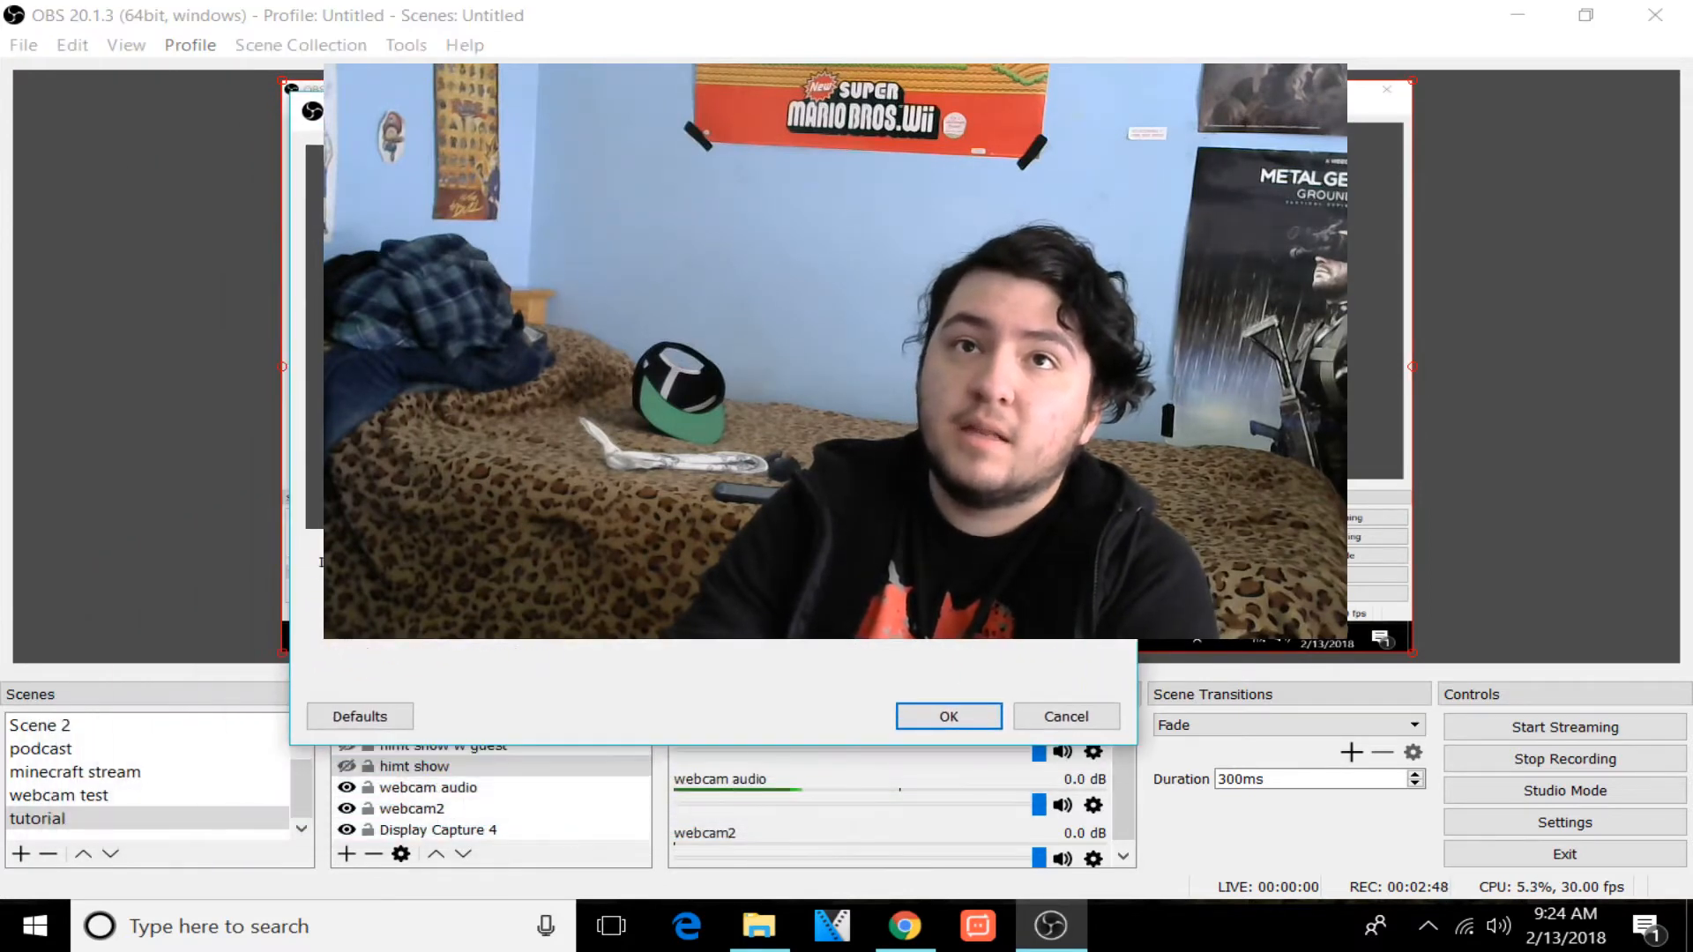
pyautogui.click(348, 809)
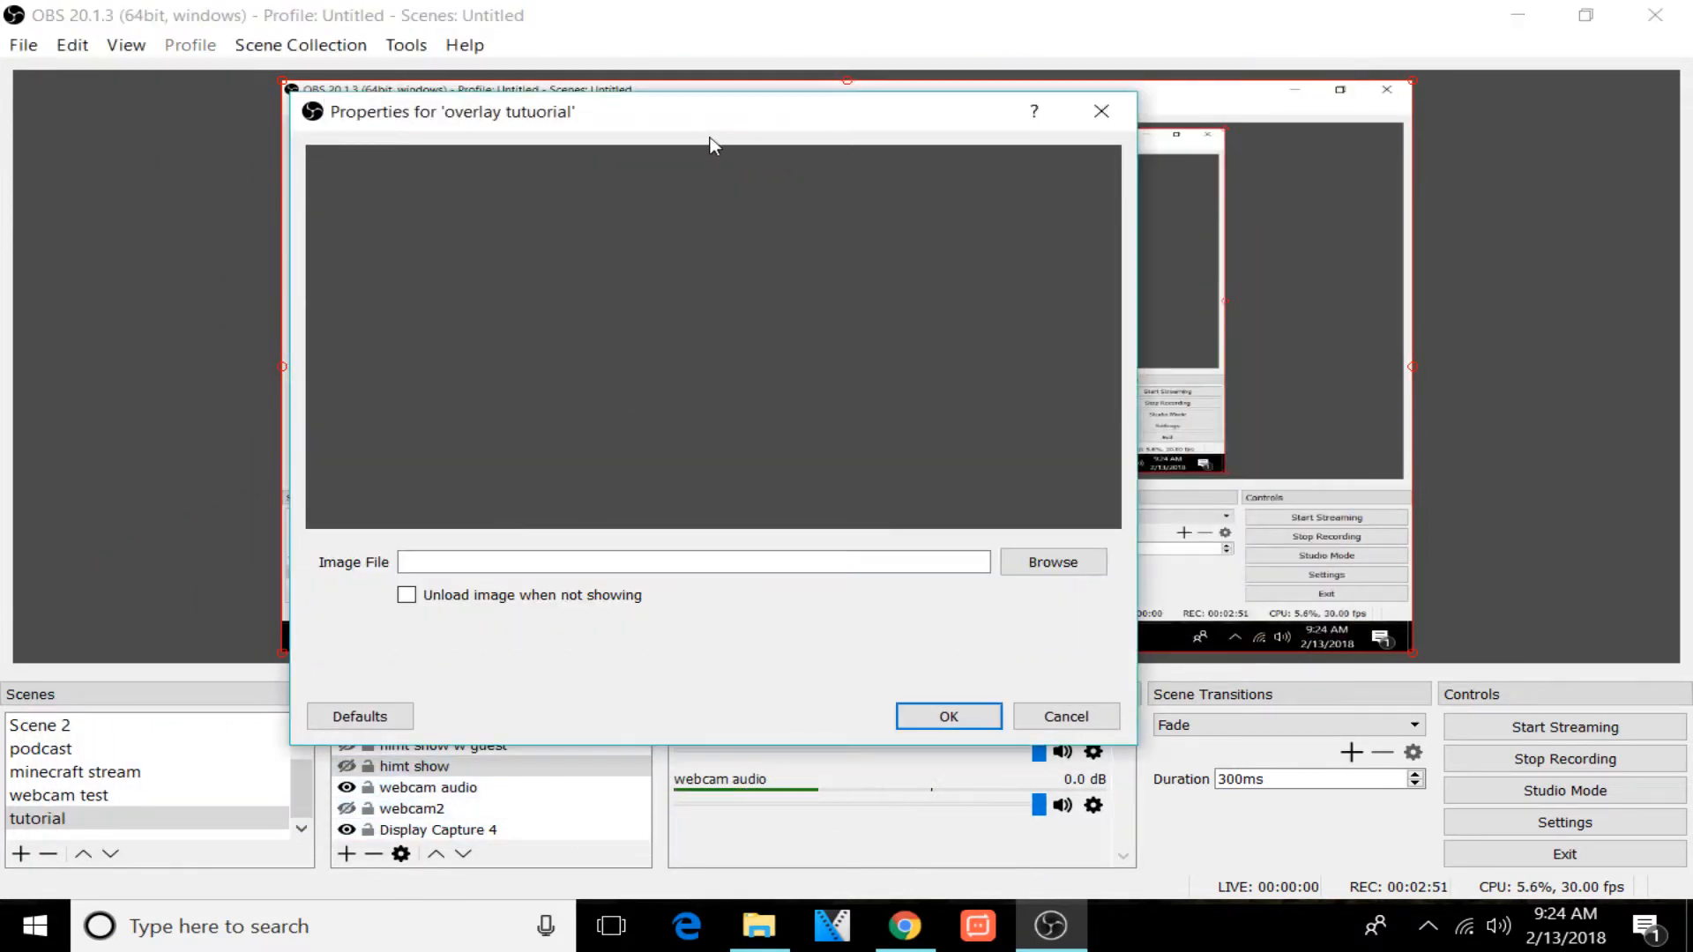
pyautogui.moveTo(798, 123)
pyautogui.mouseDown()
pyautogui.moveTo(812, 173)
pyautogui.moveTo(1009, 465)
pyautogui.moveTo(820, 153)
pyautogui.moveTo(855, 124)
pyautogui.moveTo(756, 105)
pyautogui.moveTo(804, 130)
pyautogui.mouseUp()
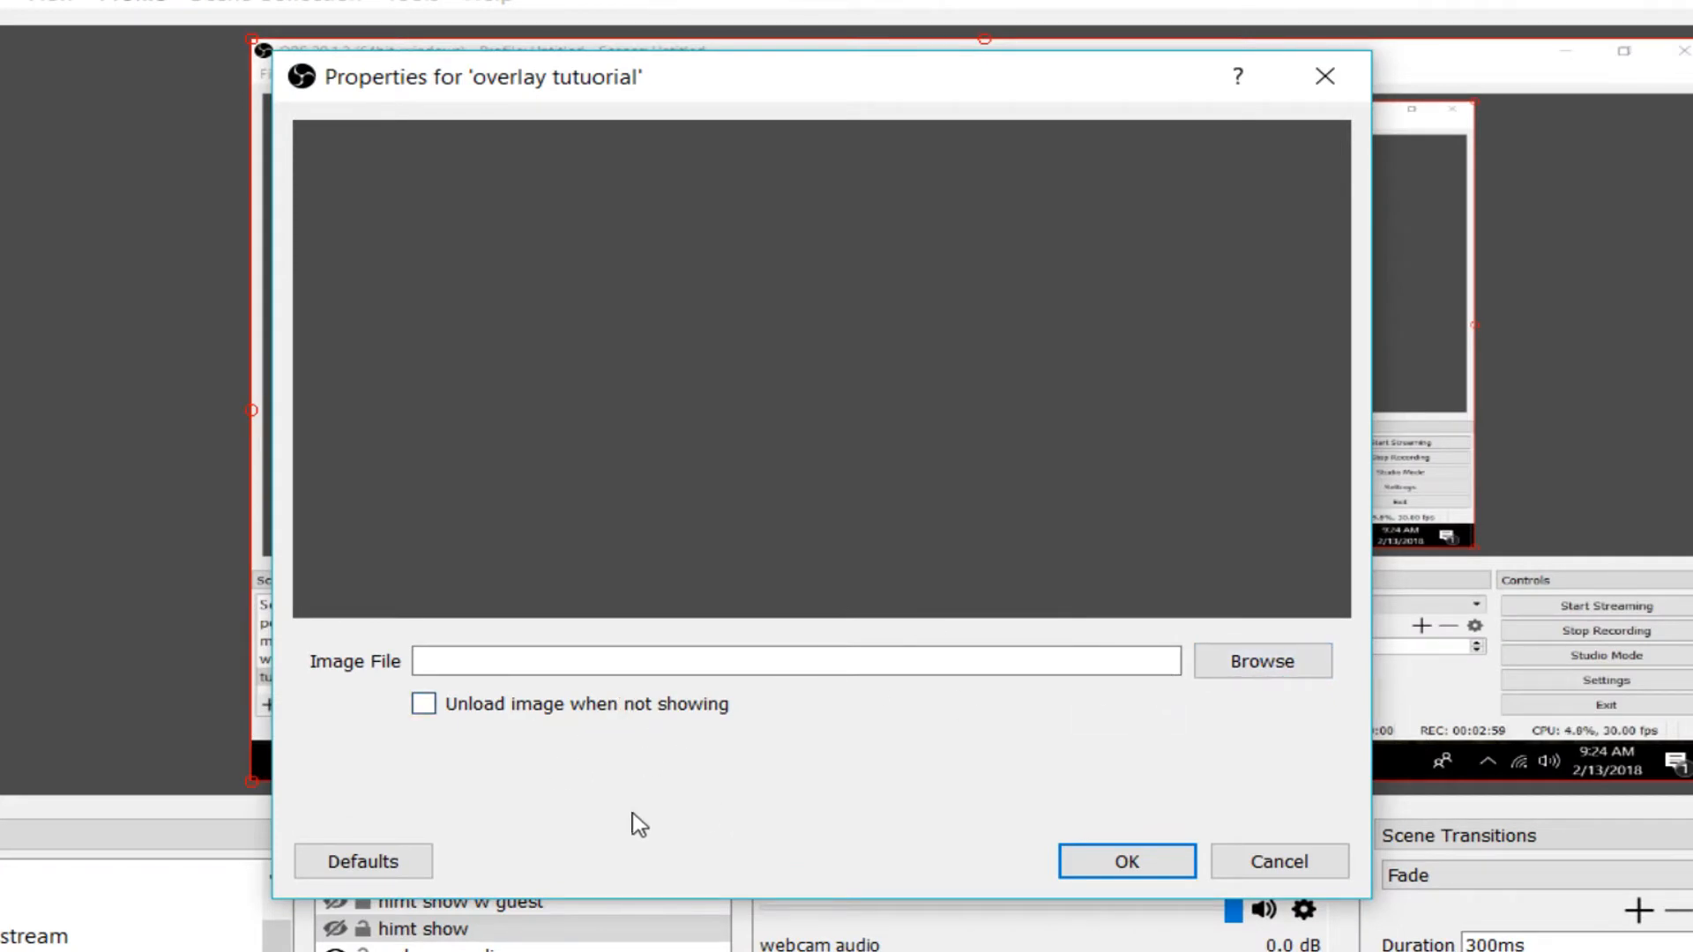
# Step: Load NEW HIMT TUTORIAL OVERLAY from the OVERLAYS folder as the image file and accept the source properties
pyautogui.click(1274, 672)
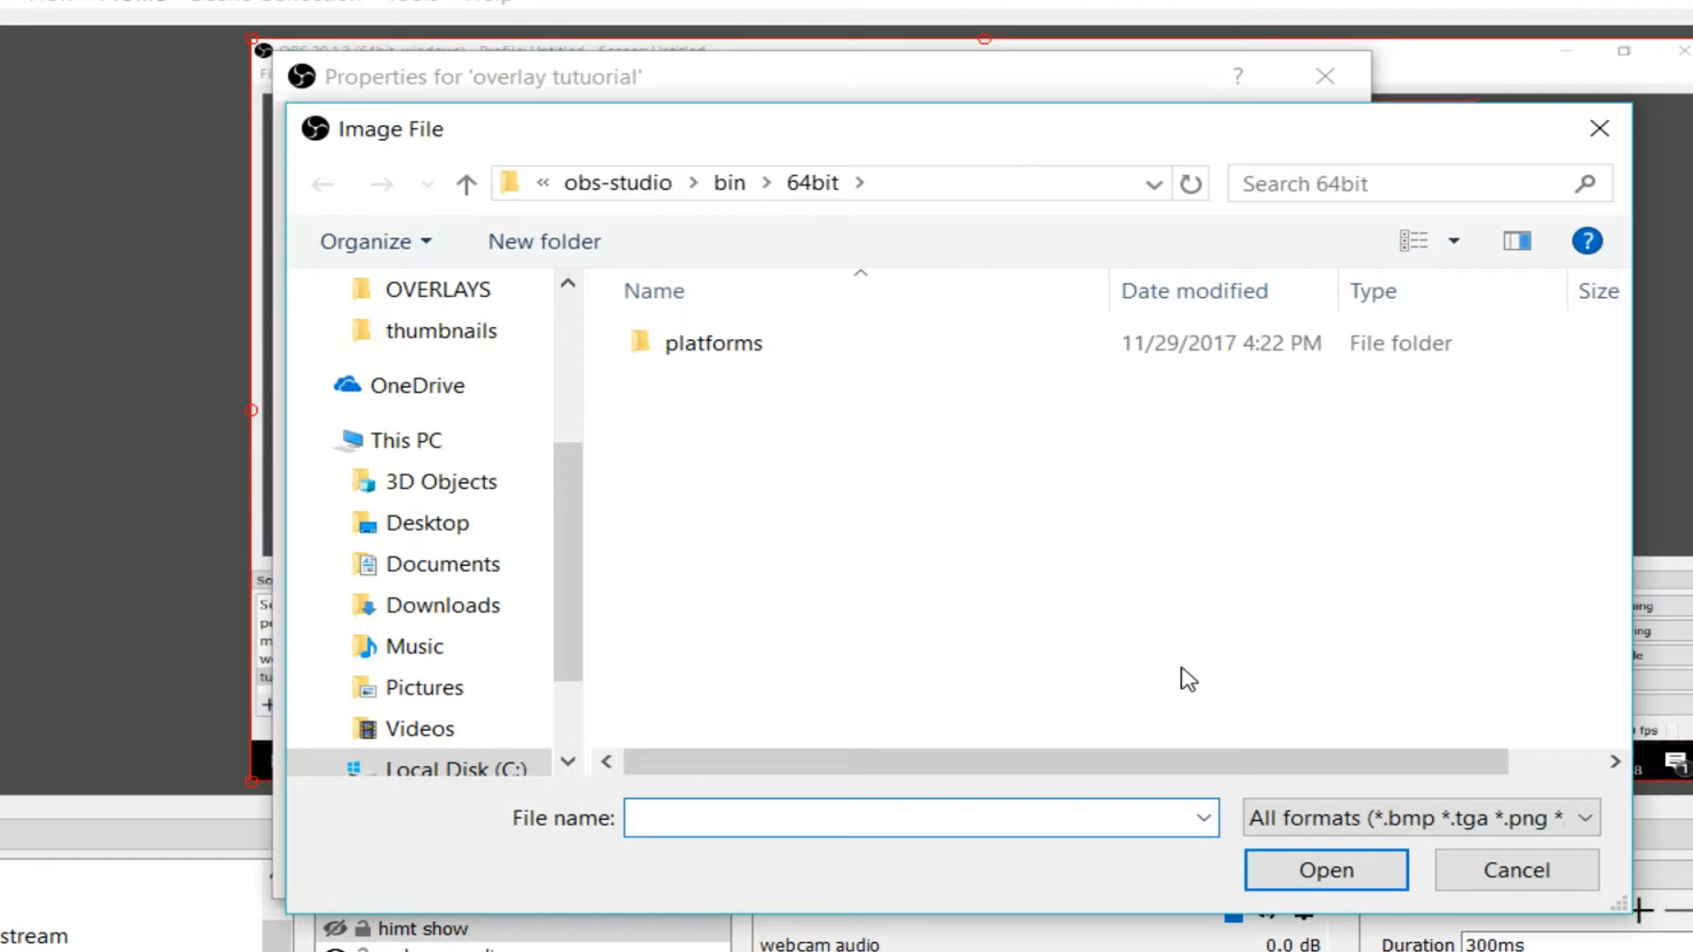
pyautogui.moveTo(556, 529); pyautogui.dragTo(578, 441)
pyautogui.click(451, 501)
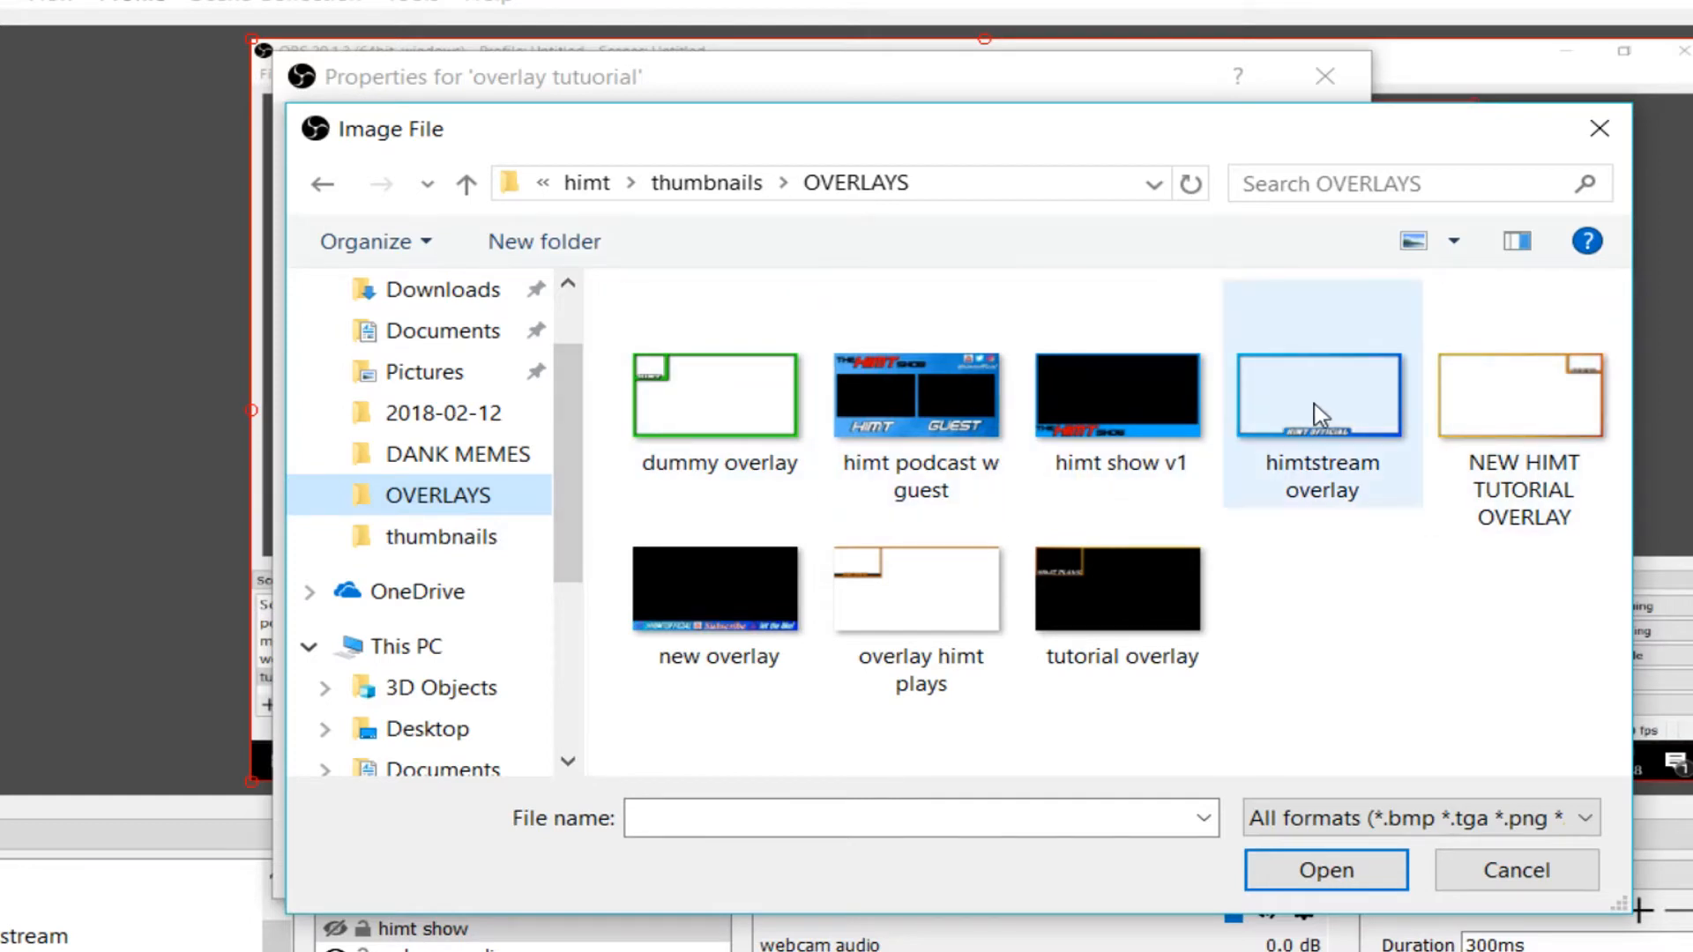
pyautogui.click(1490, 424)
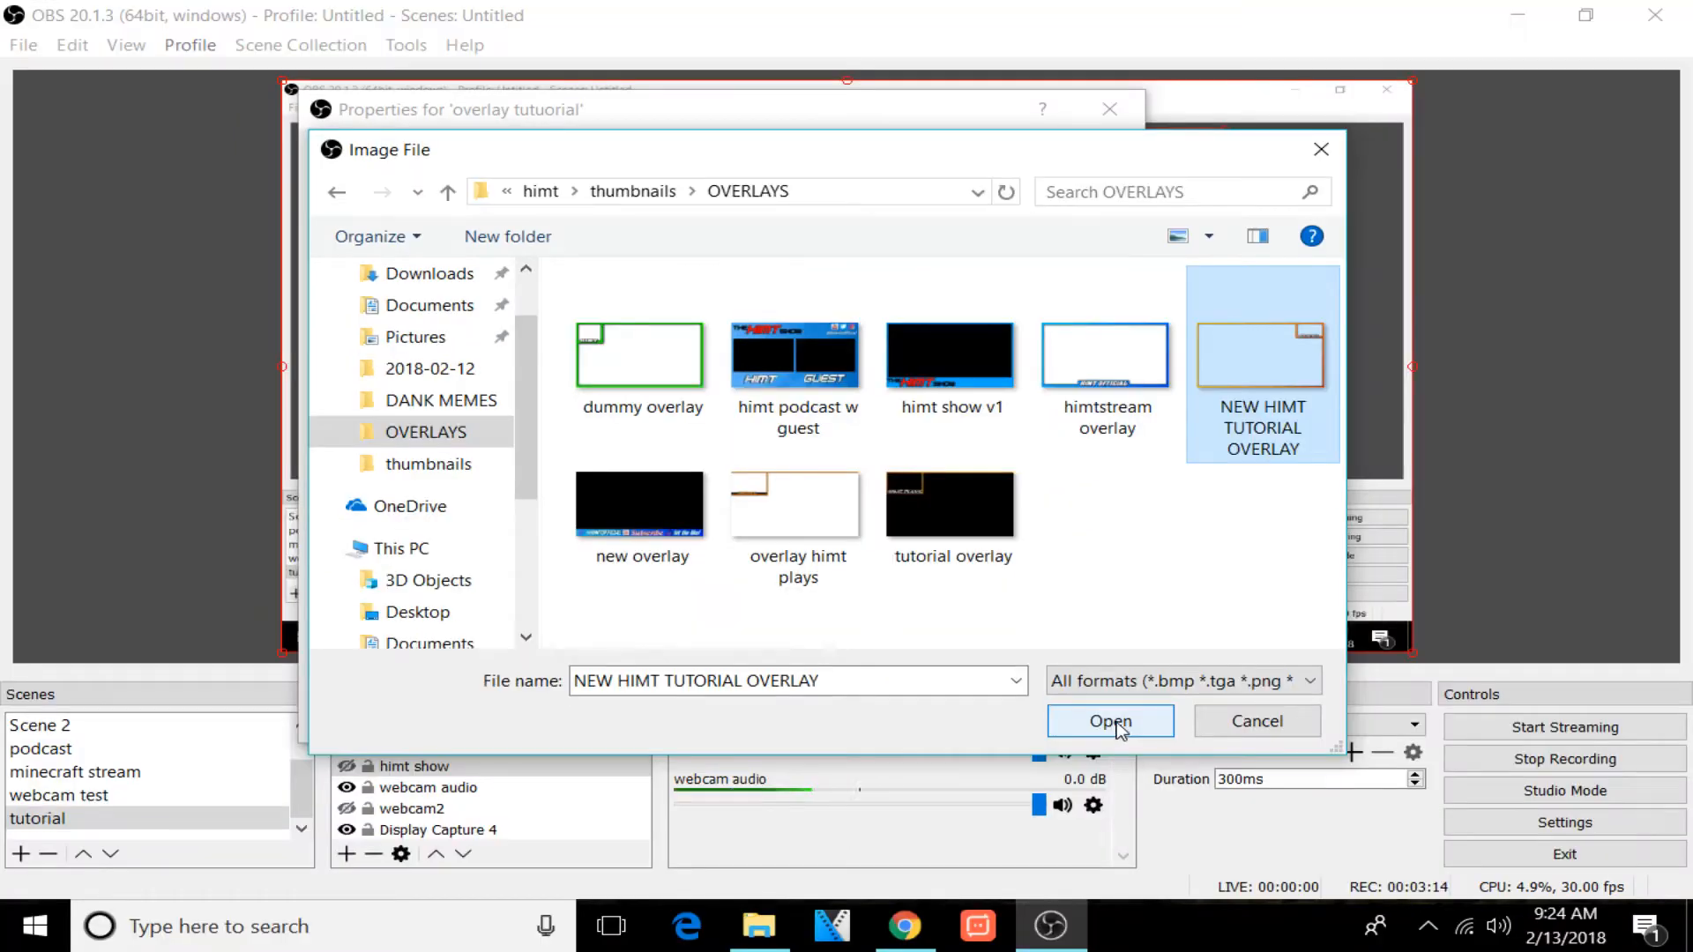
pyautogui.click(1113, 723)
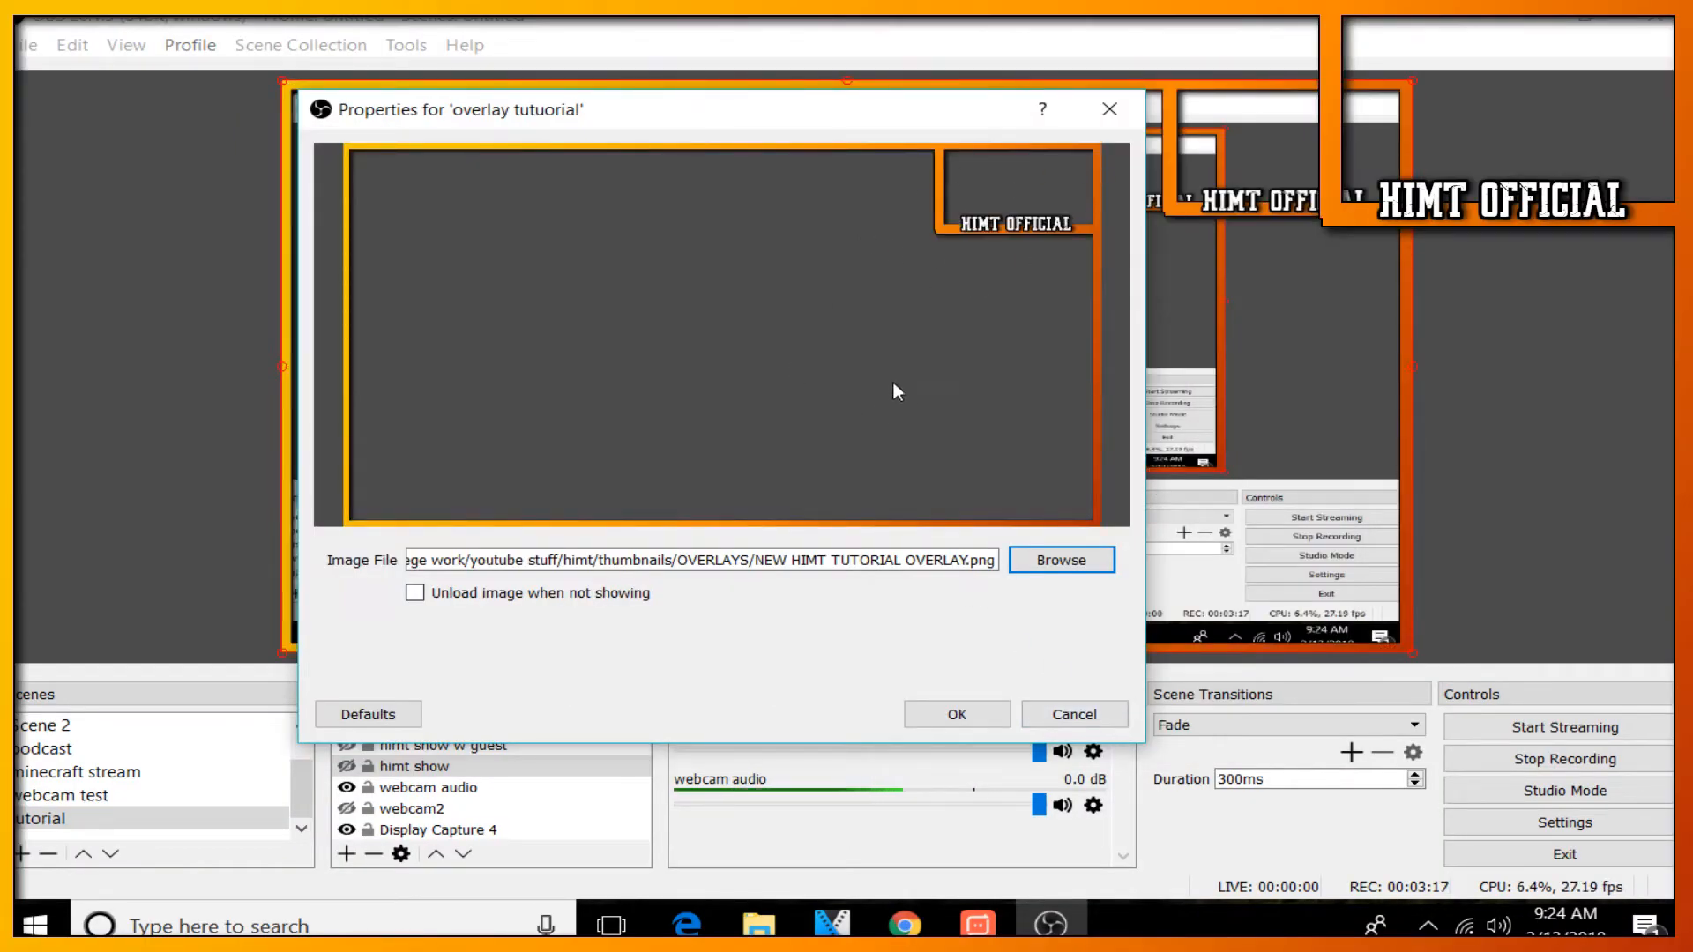
pyautogui.click(957, 715)
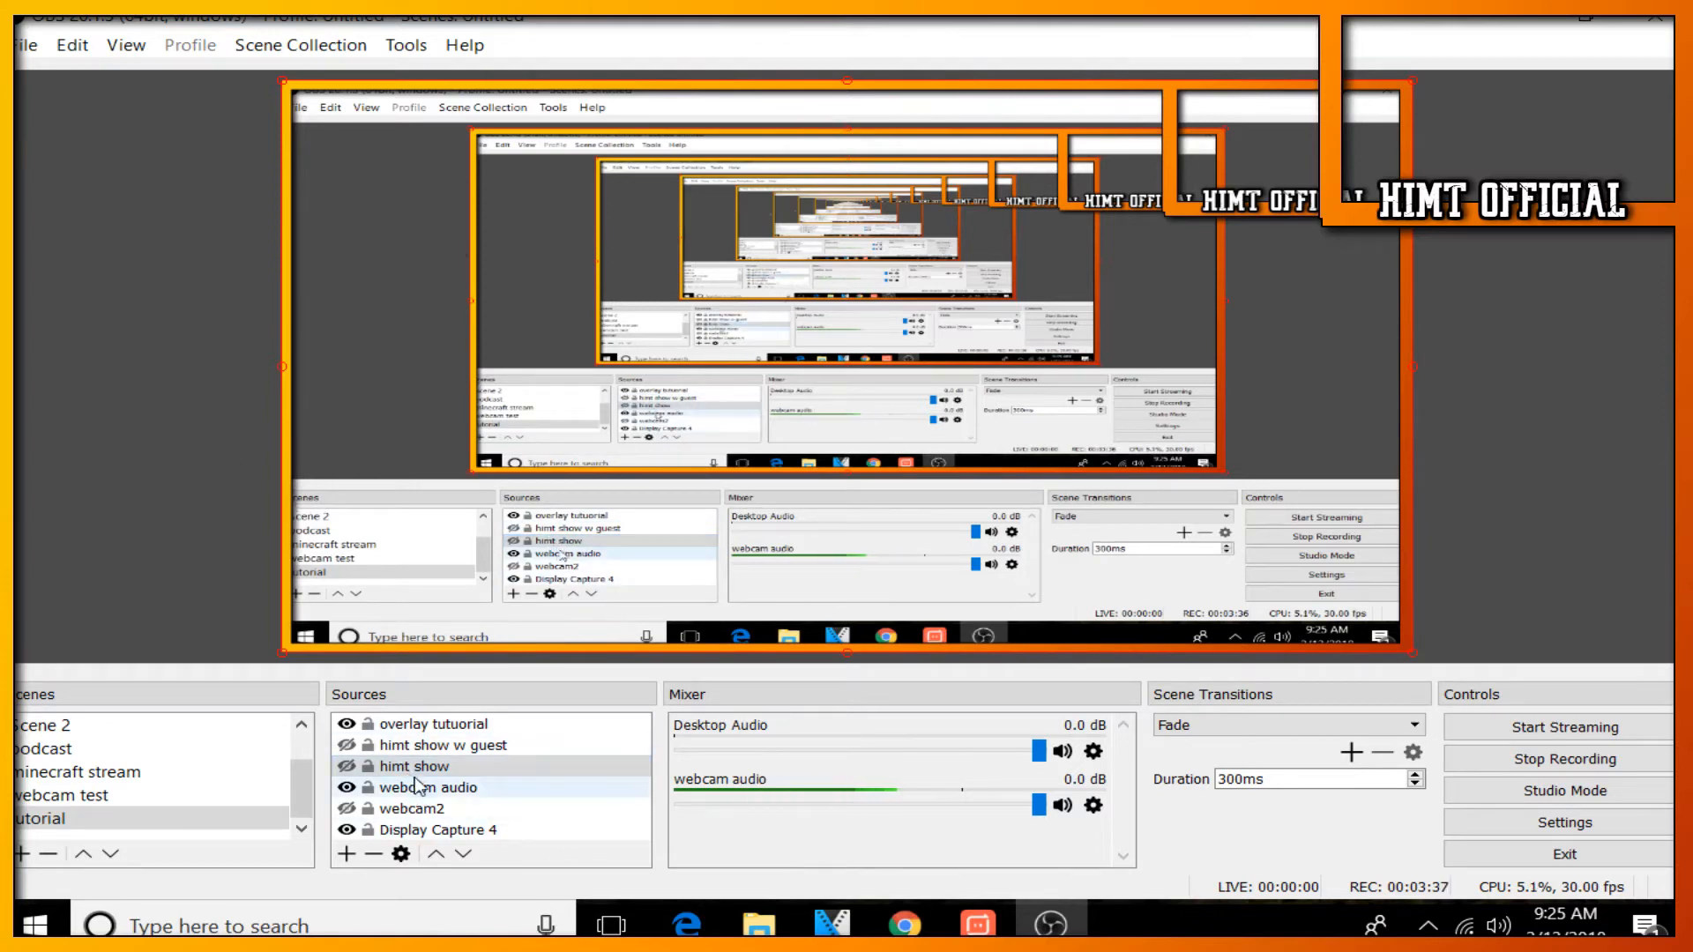
# Step: Show the webcam2 source again, then shrink and move it into the overlay's small webcam frame above HIMT OFFICIAL
pyautogui.click(347, 809)
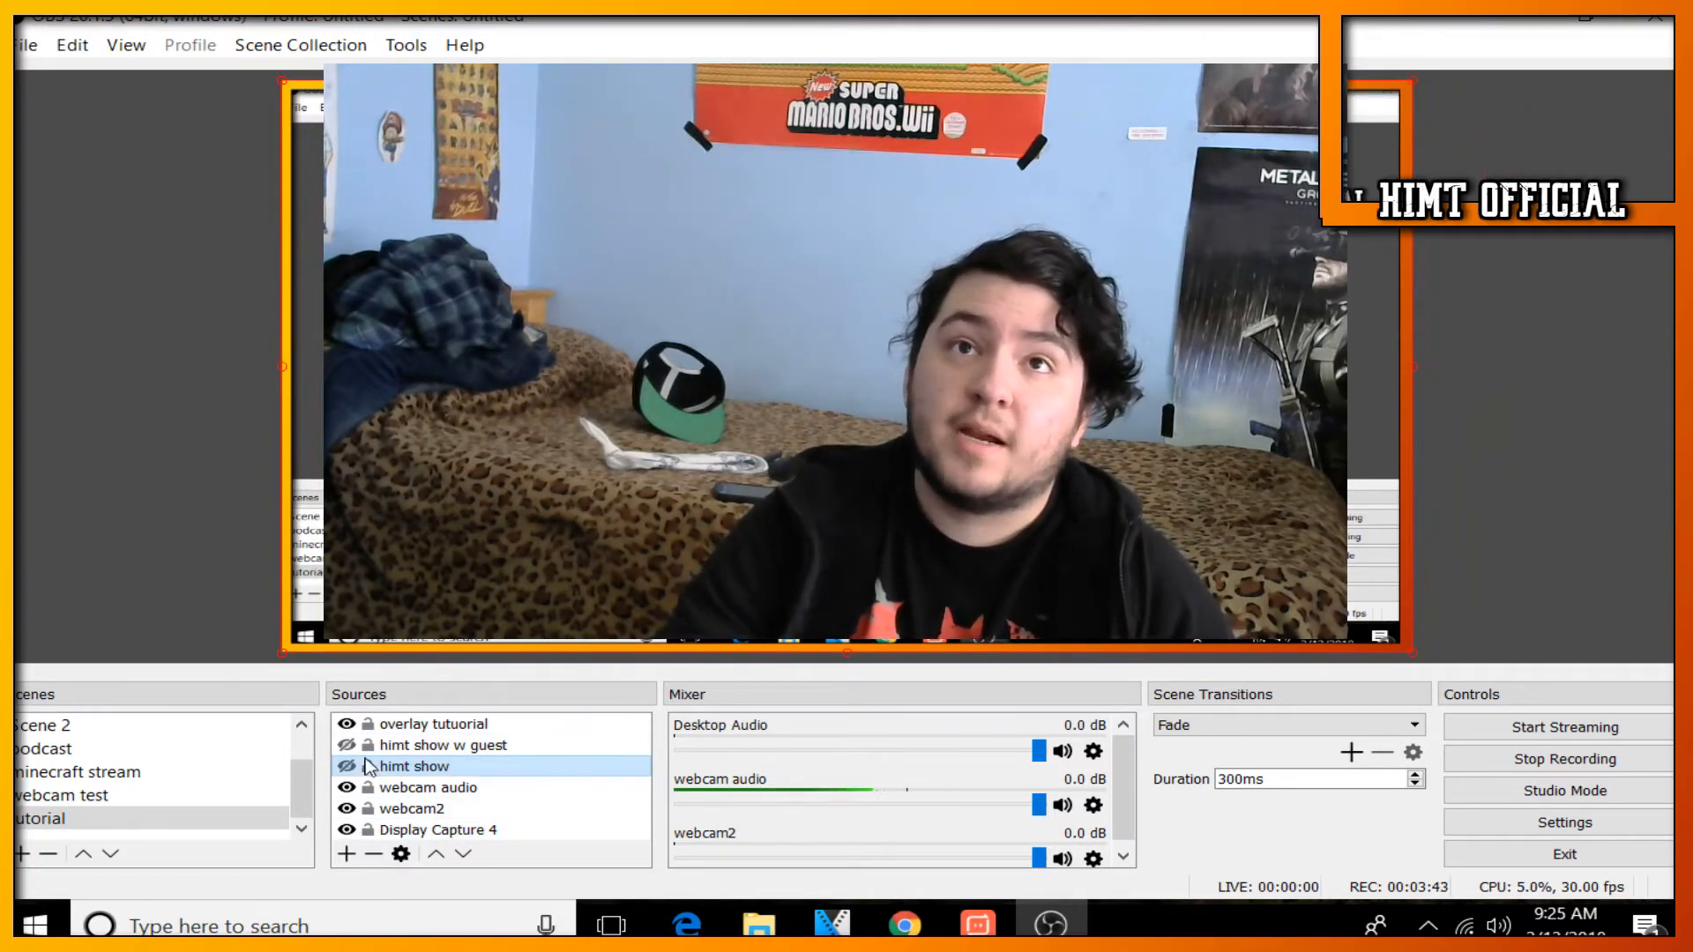
pyautogui.click(396, 808)
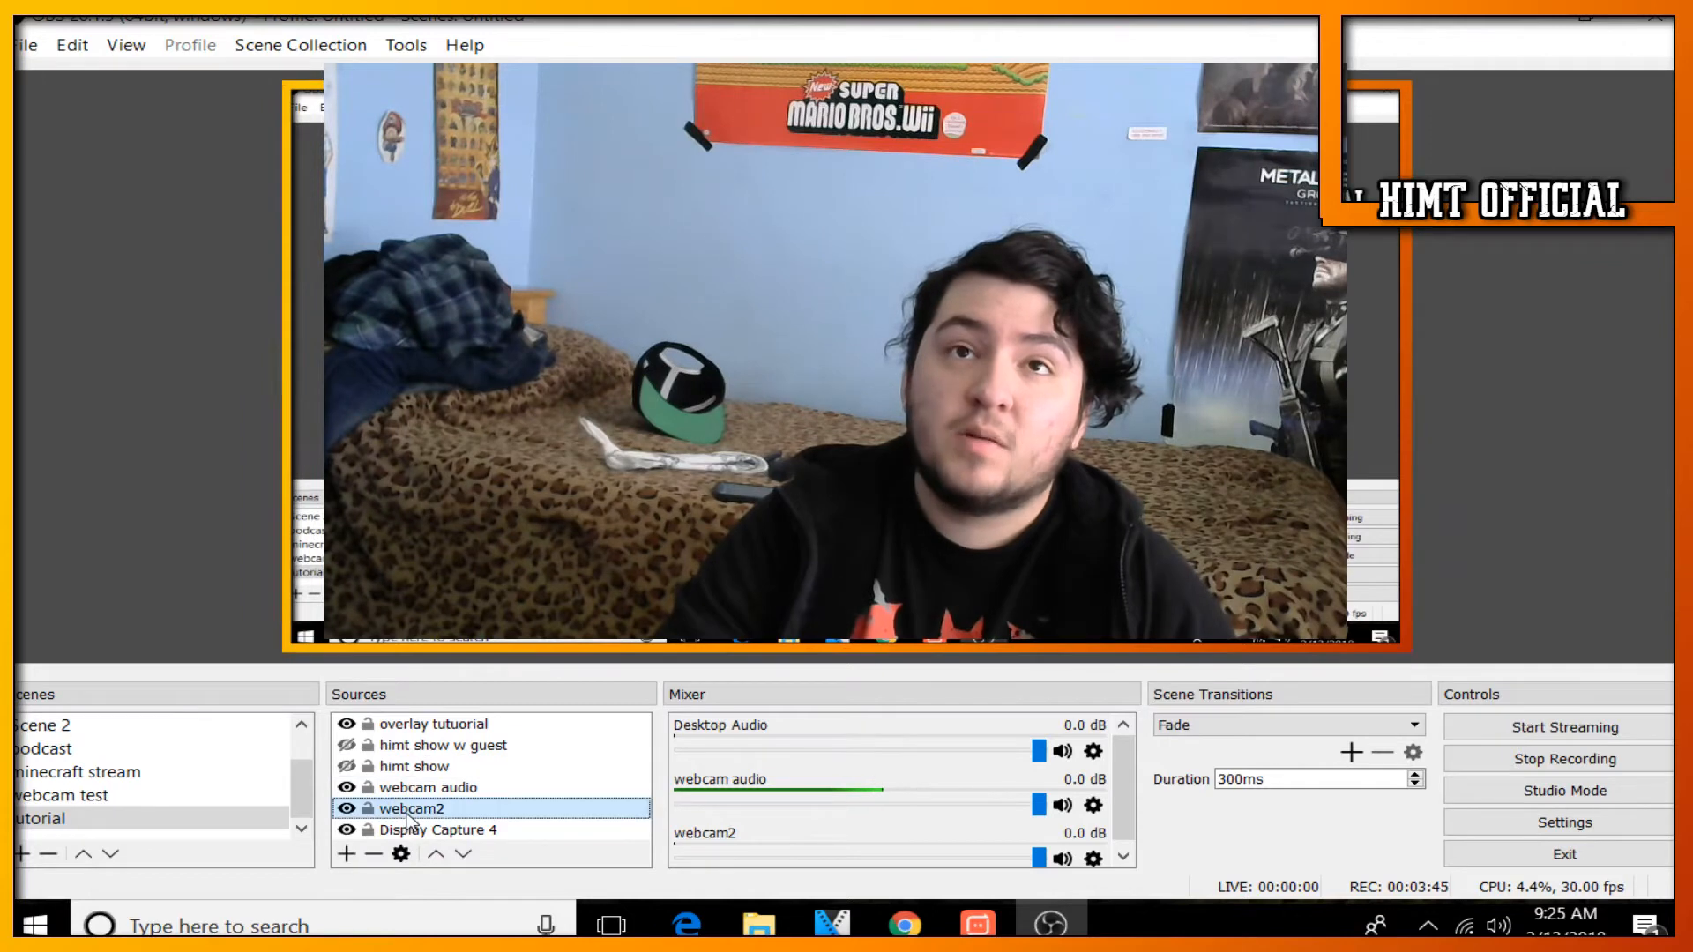
pyautogui.moveTo(794, 317); pyautogui.dragTo(1024, 280)
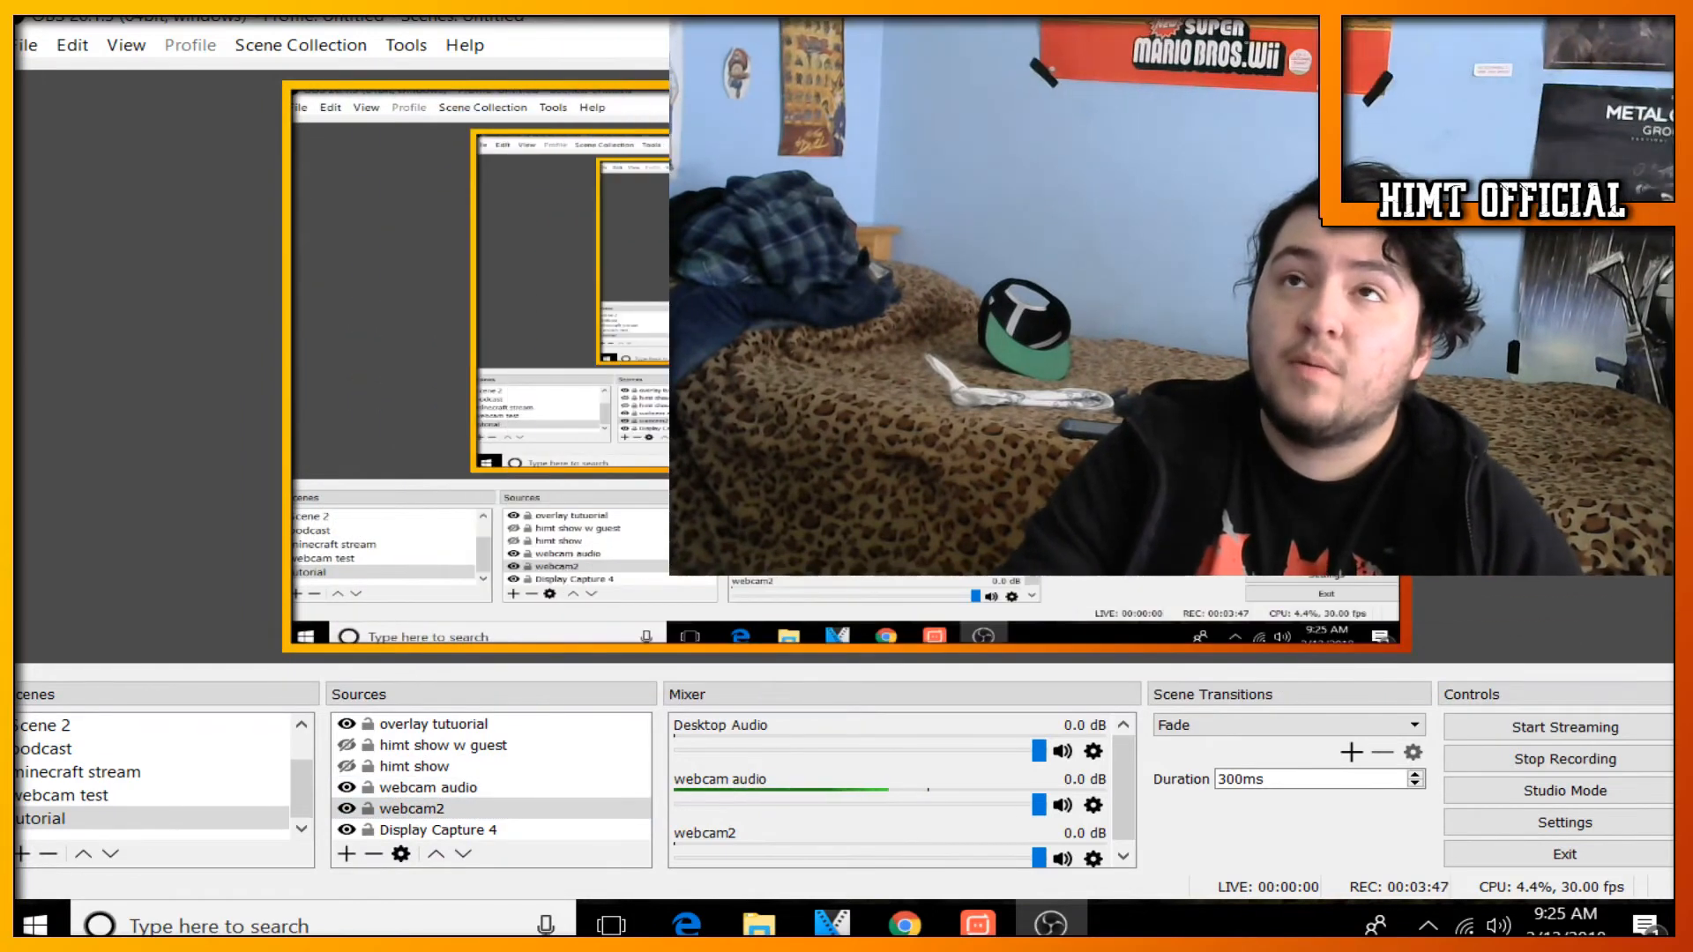
pyautogui.moveTo(729, 427); pyautogui.dragTo(1269, 214)
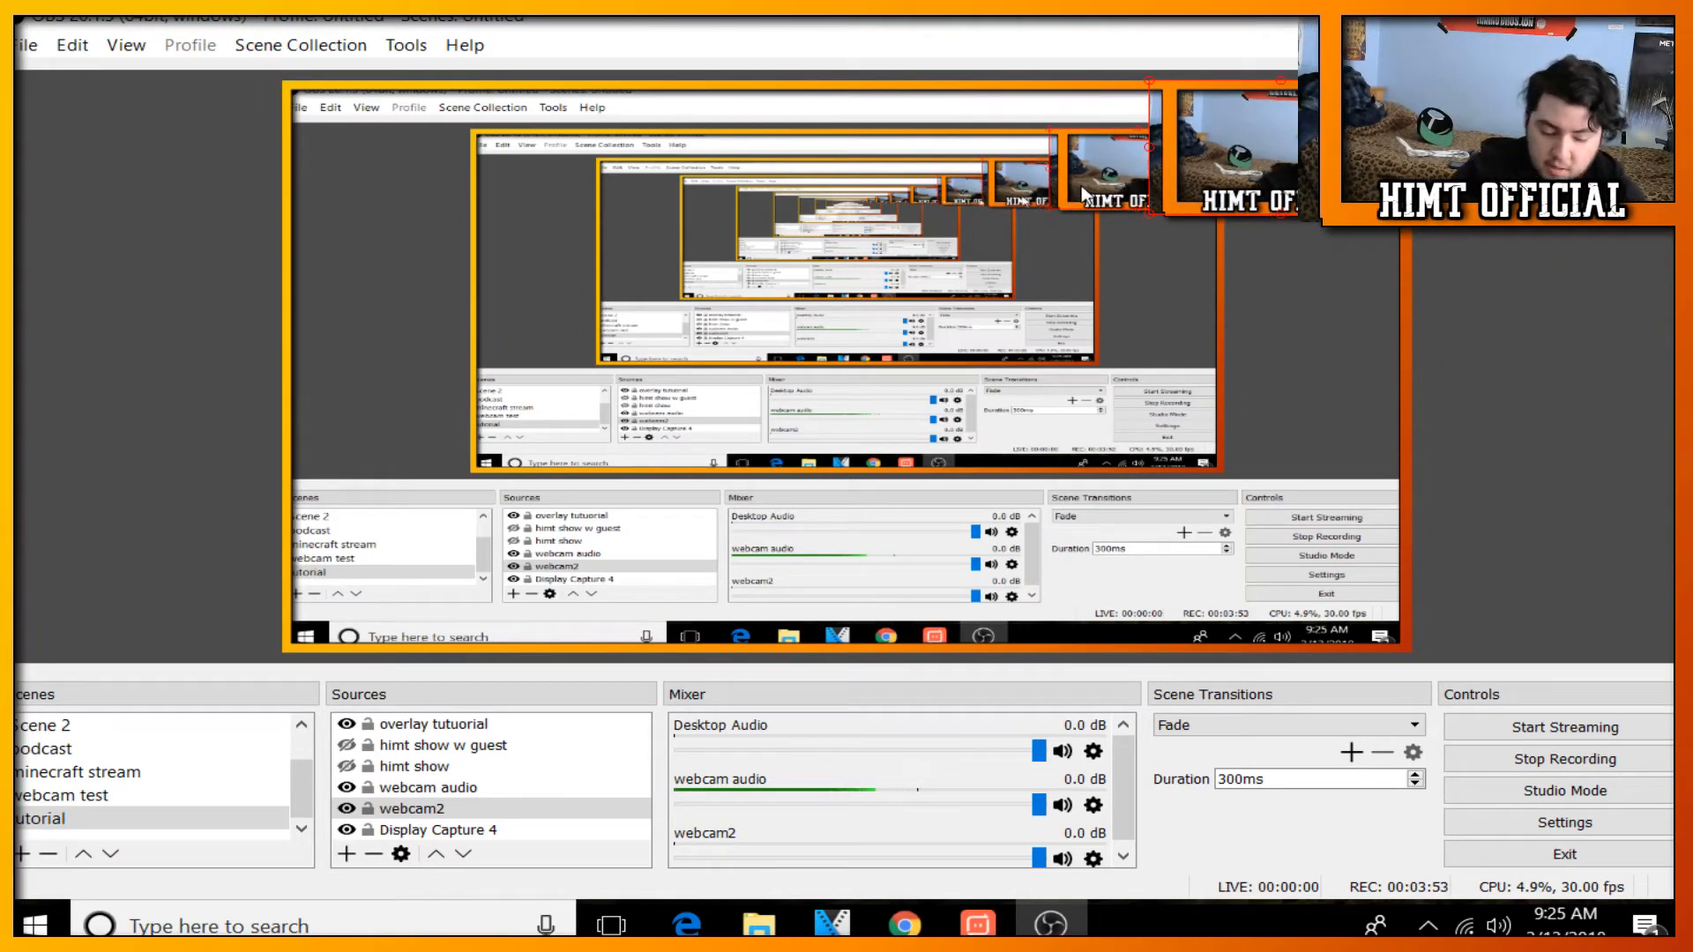
# Step: Crop the left edge of the webcam2 feed so it fits inside the overlay's webcam frame
pyautogui.press('alt')
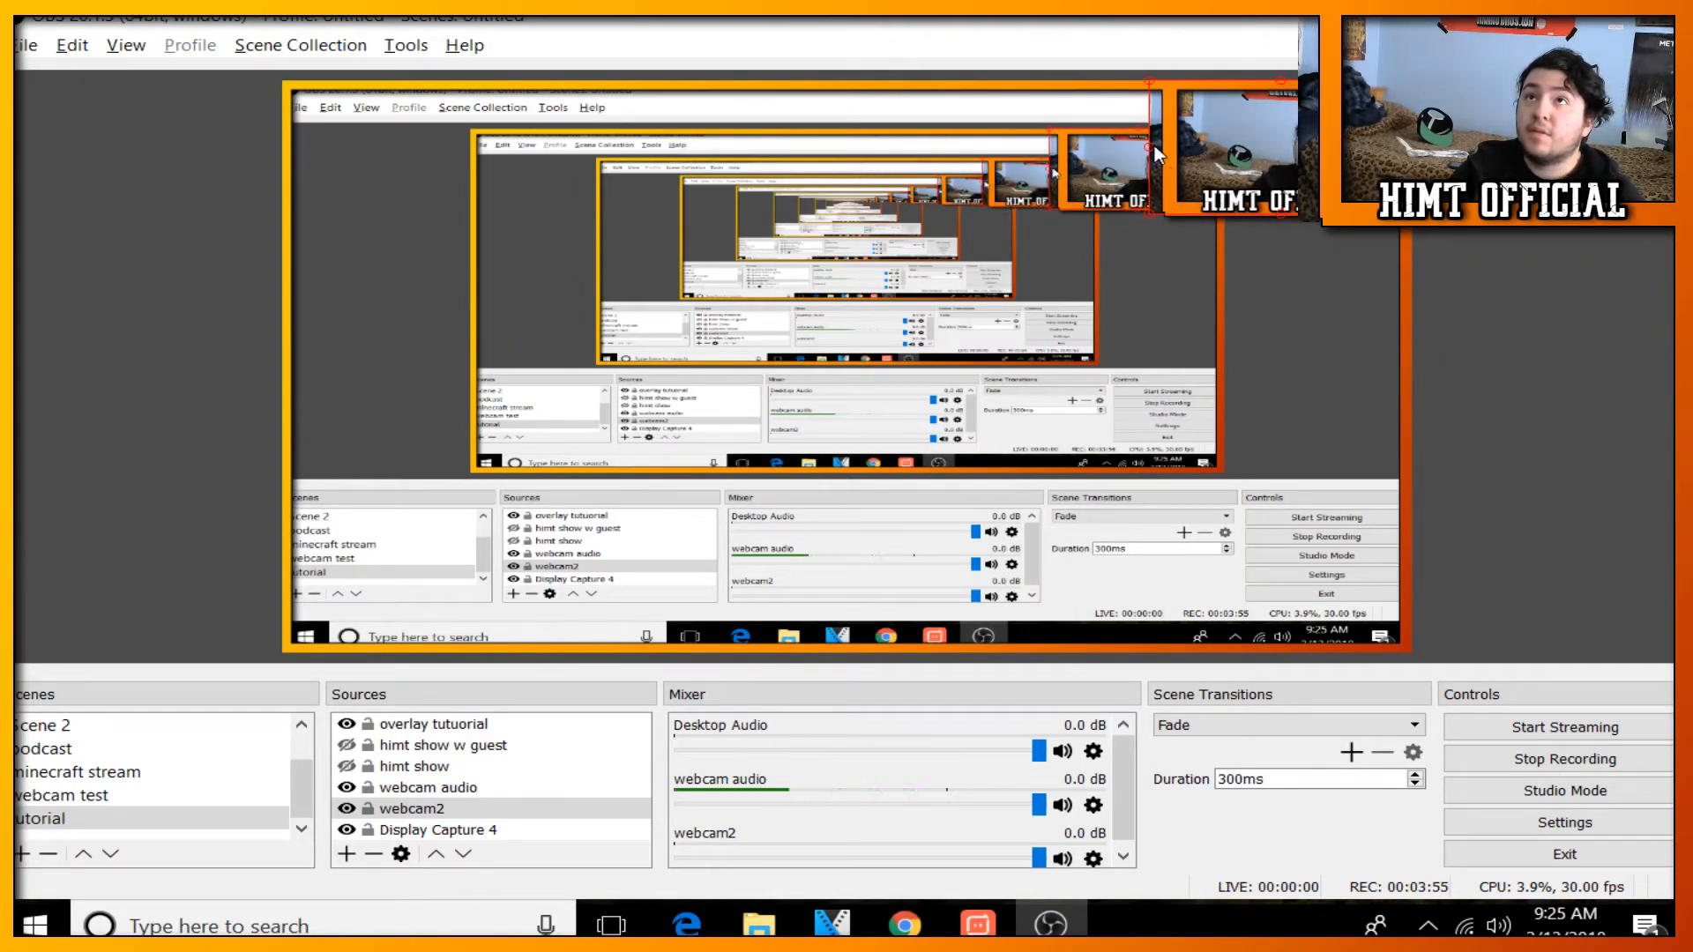
pyautogui.moveTo(1156, 154); pyautogui.dragTo(1172, 155)
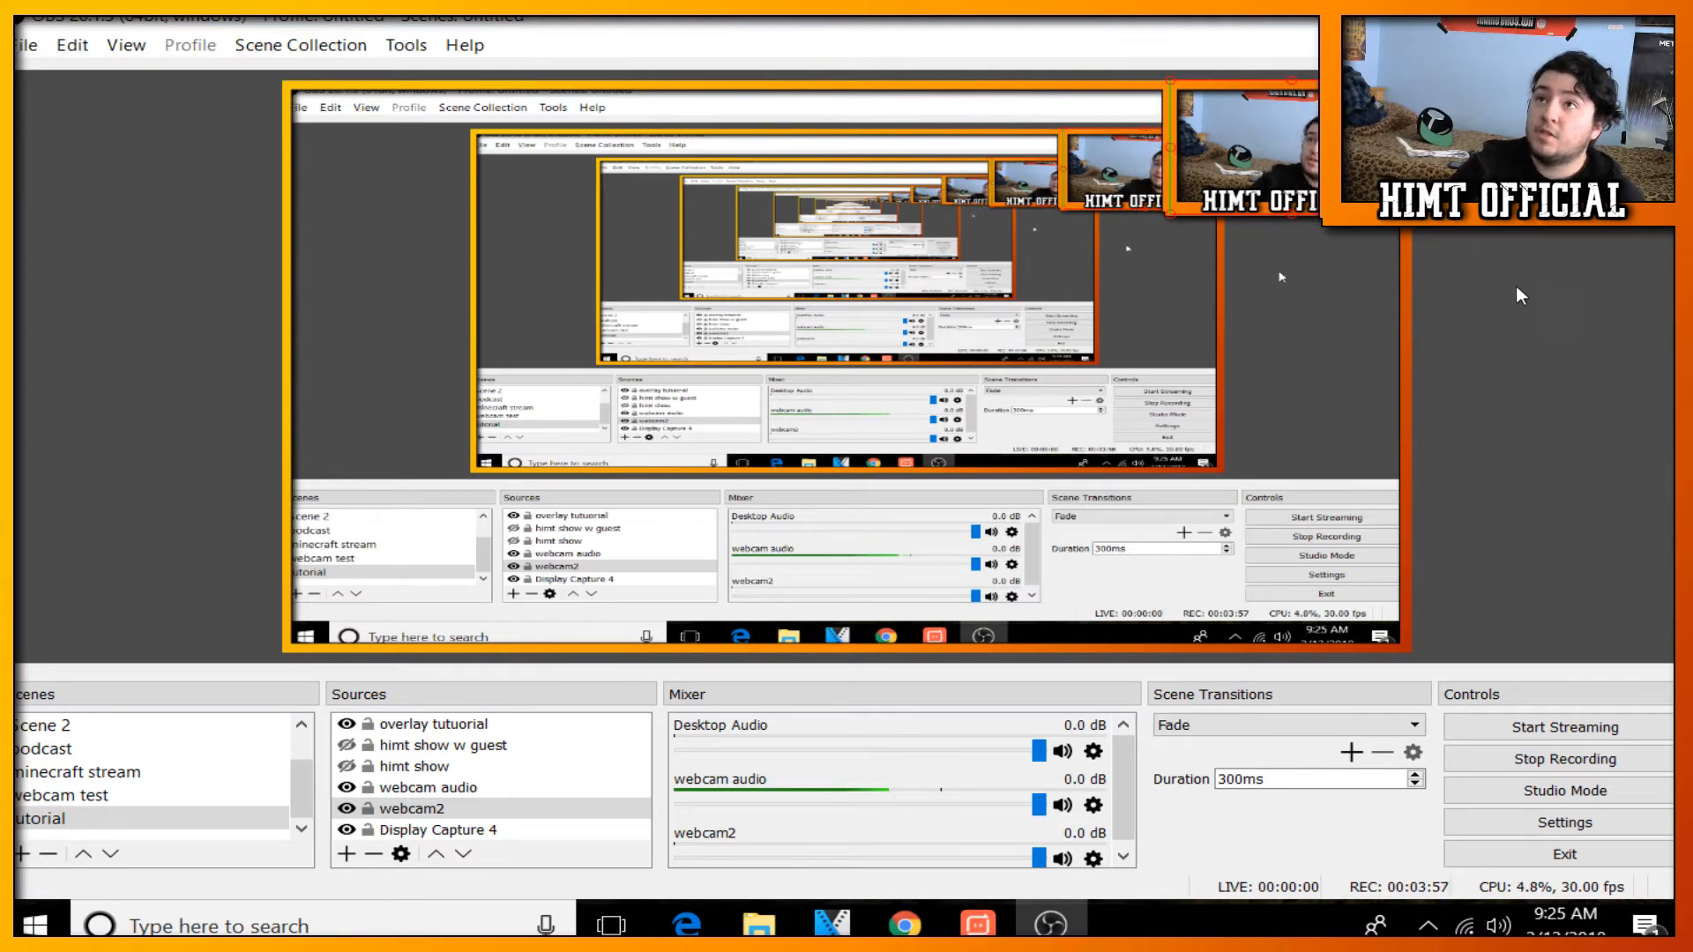
pyautogui.moveTo(809, 13); pyautogui.dragTo(1059, 114)
pyautogui.click(1257, 112)
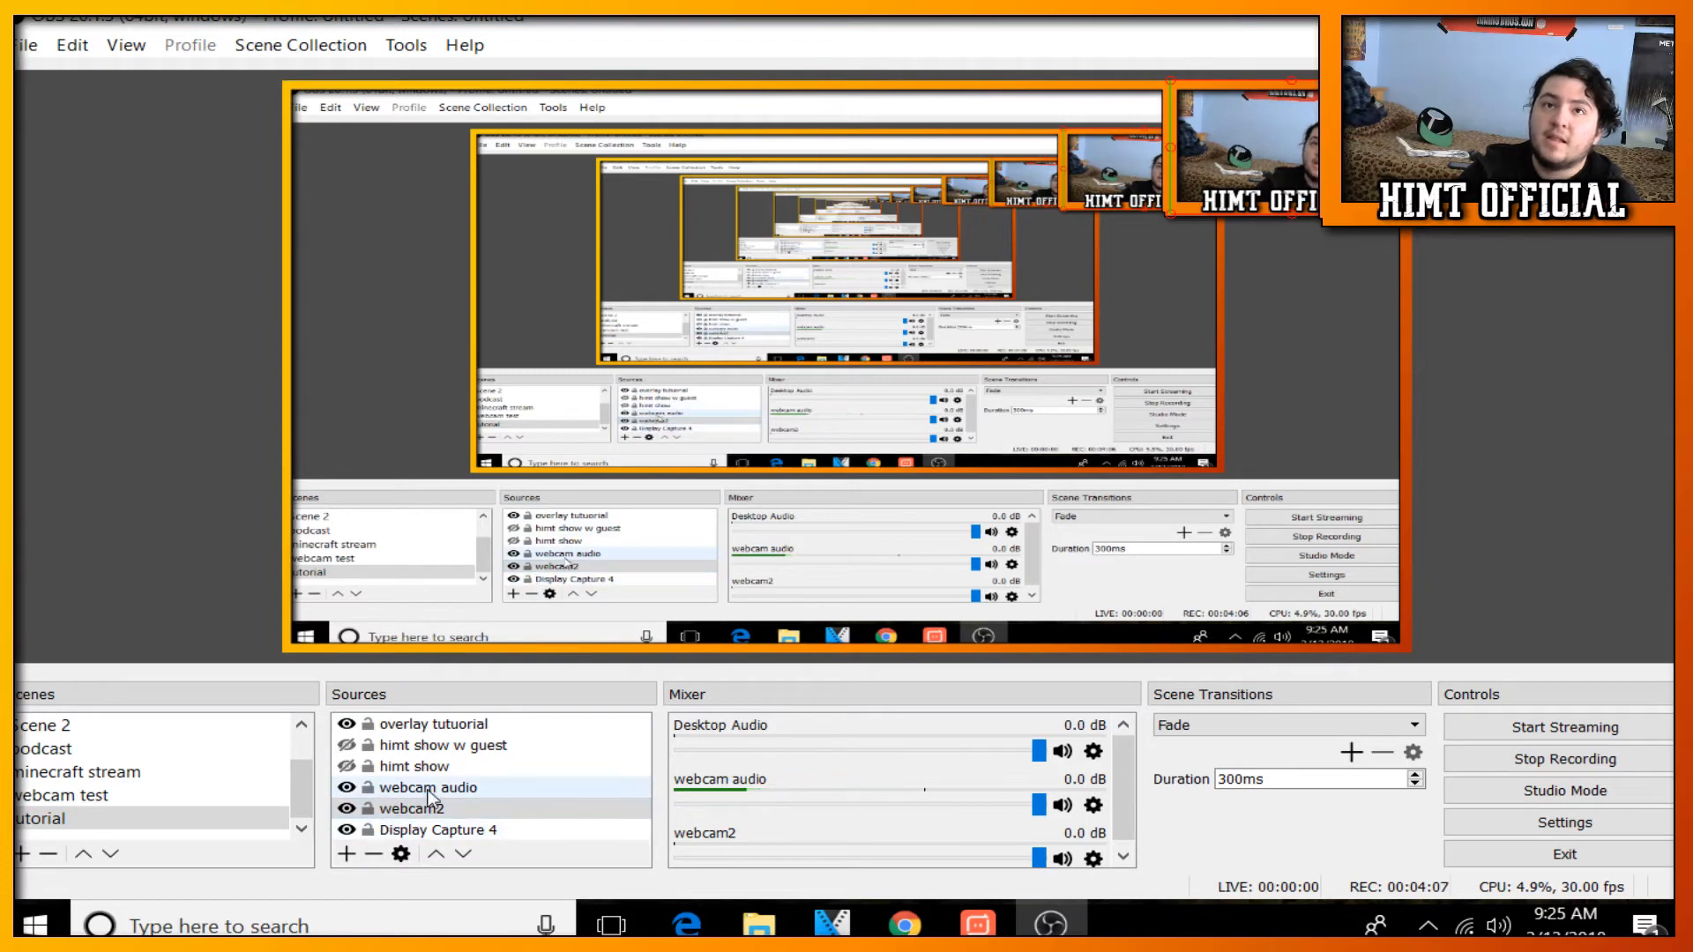
# Step: Remove the "overlay tutuorial" source from the tutorial scene
pyautogui.click(348, 728)
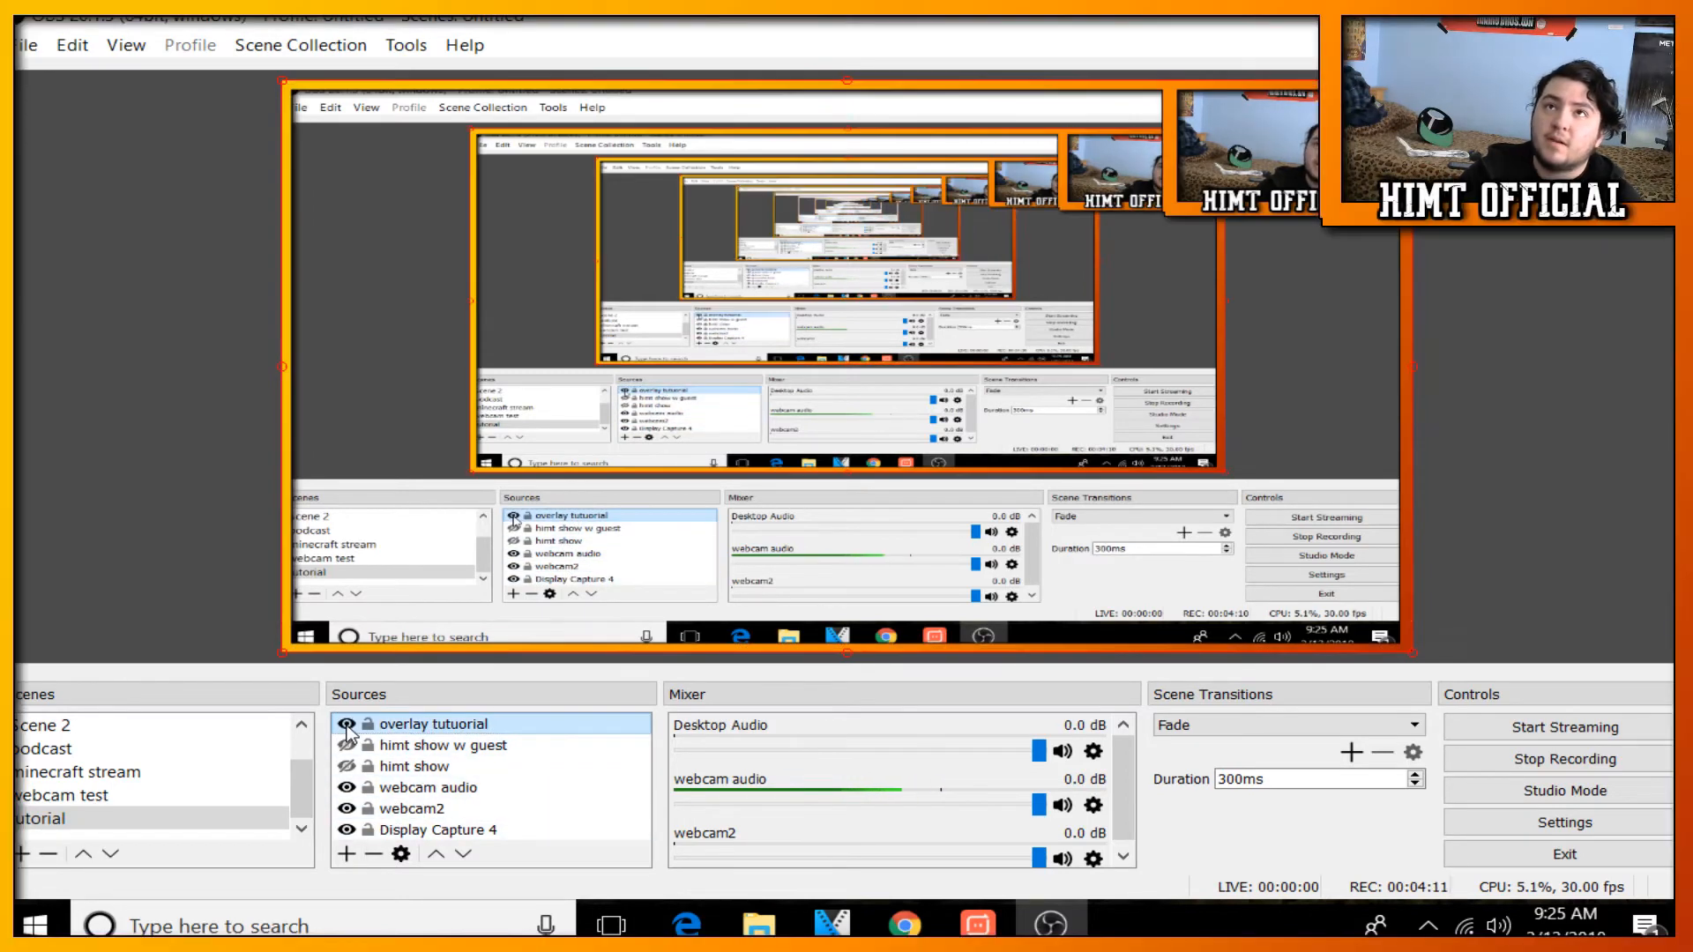
pyautogui.rightClick(401, 732)
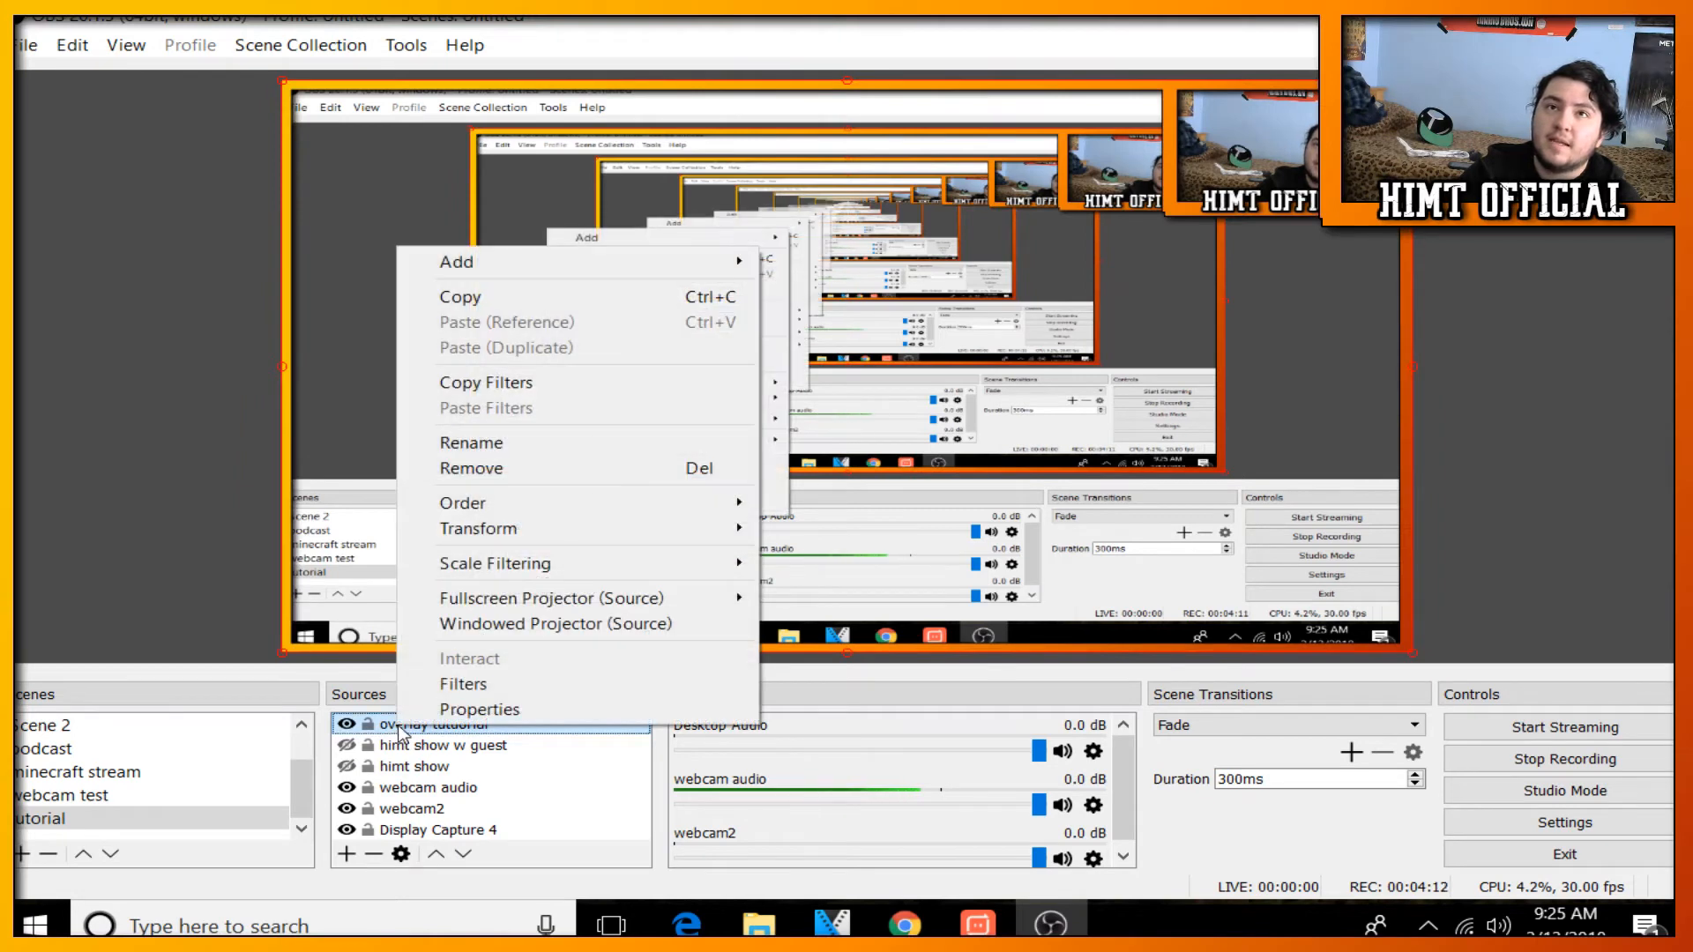
pyautogui.click(521, 481)
pyautogui.click(909, 491)
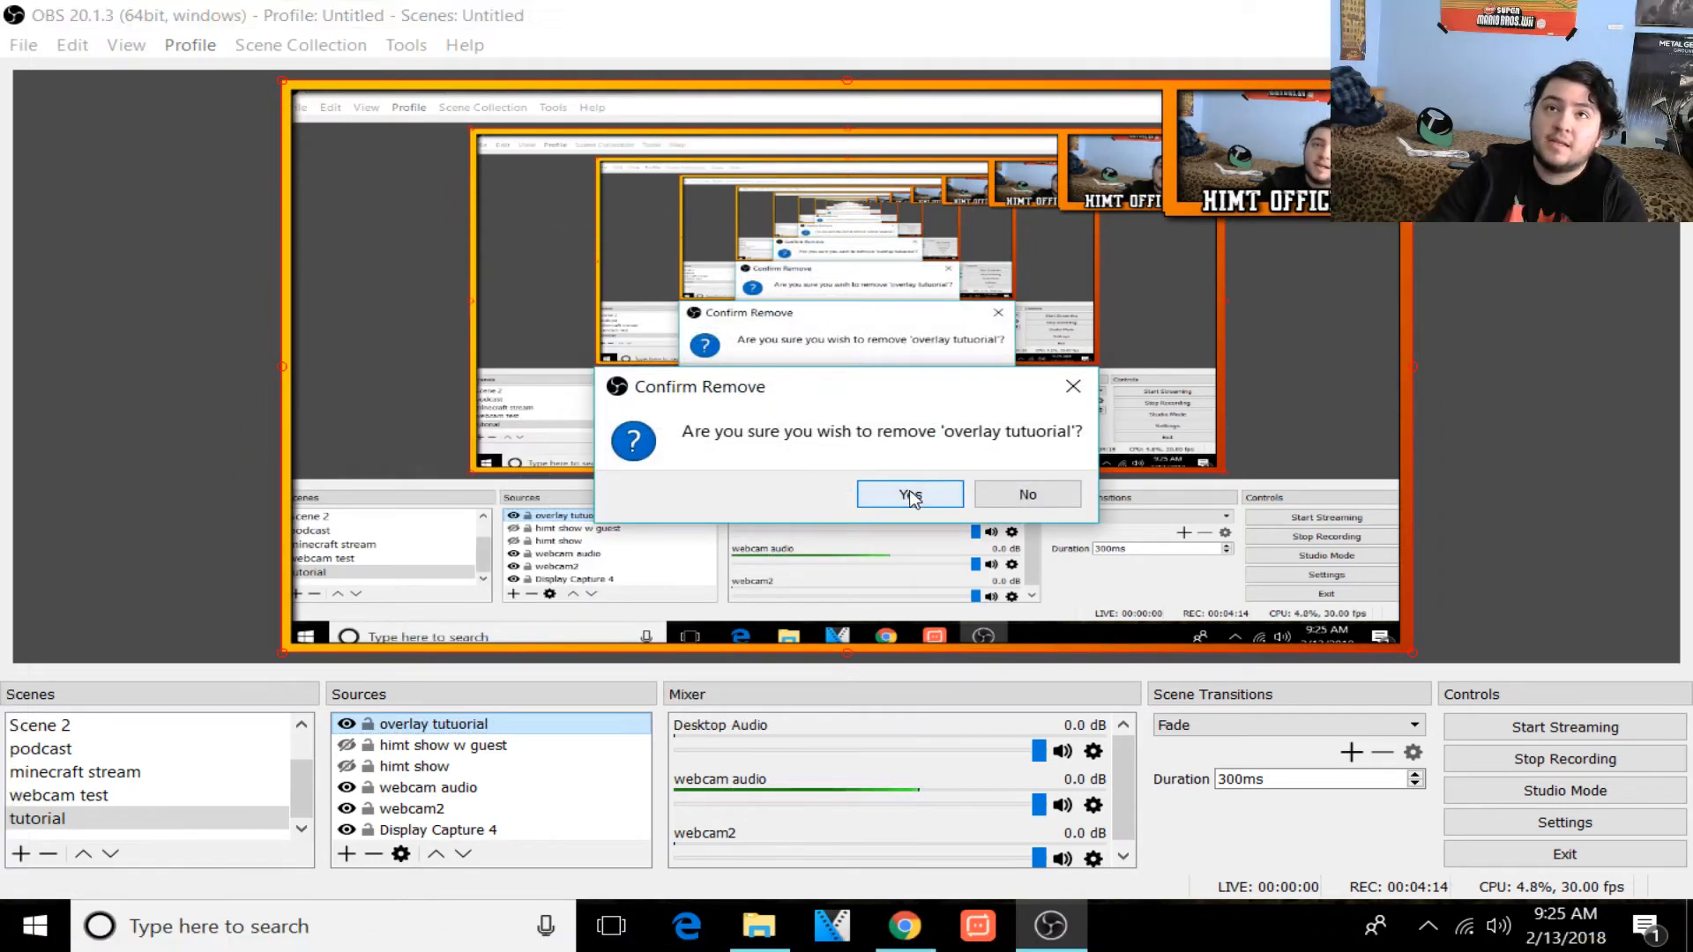
# Step: Remove the "himt show" source from the tutorial scene
pyautogui.rightClick(423, 754)
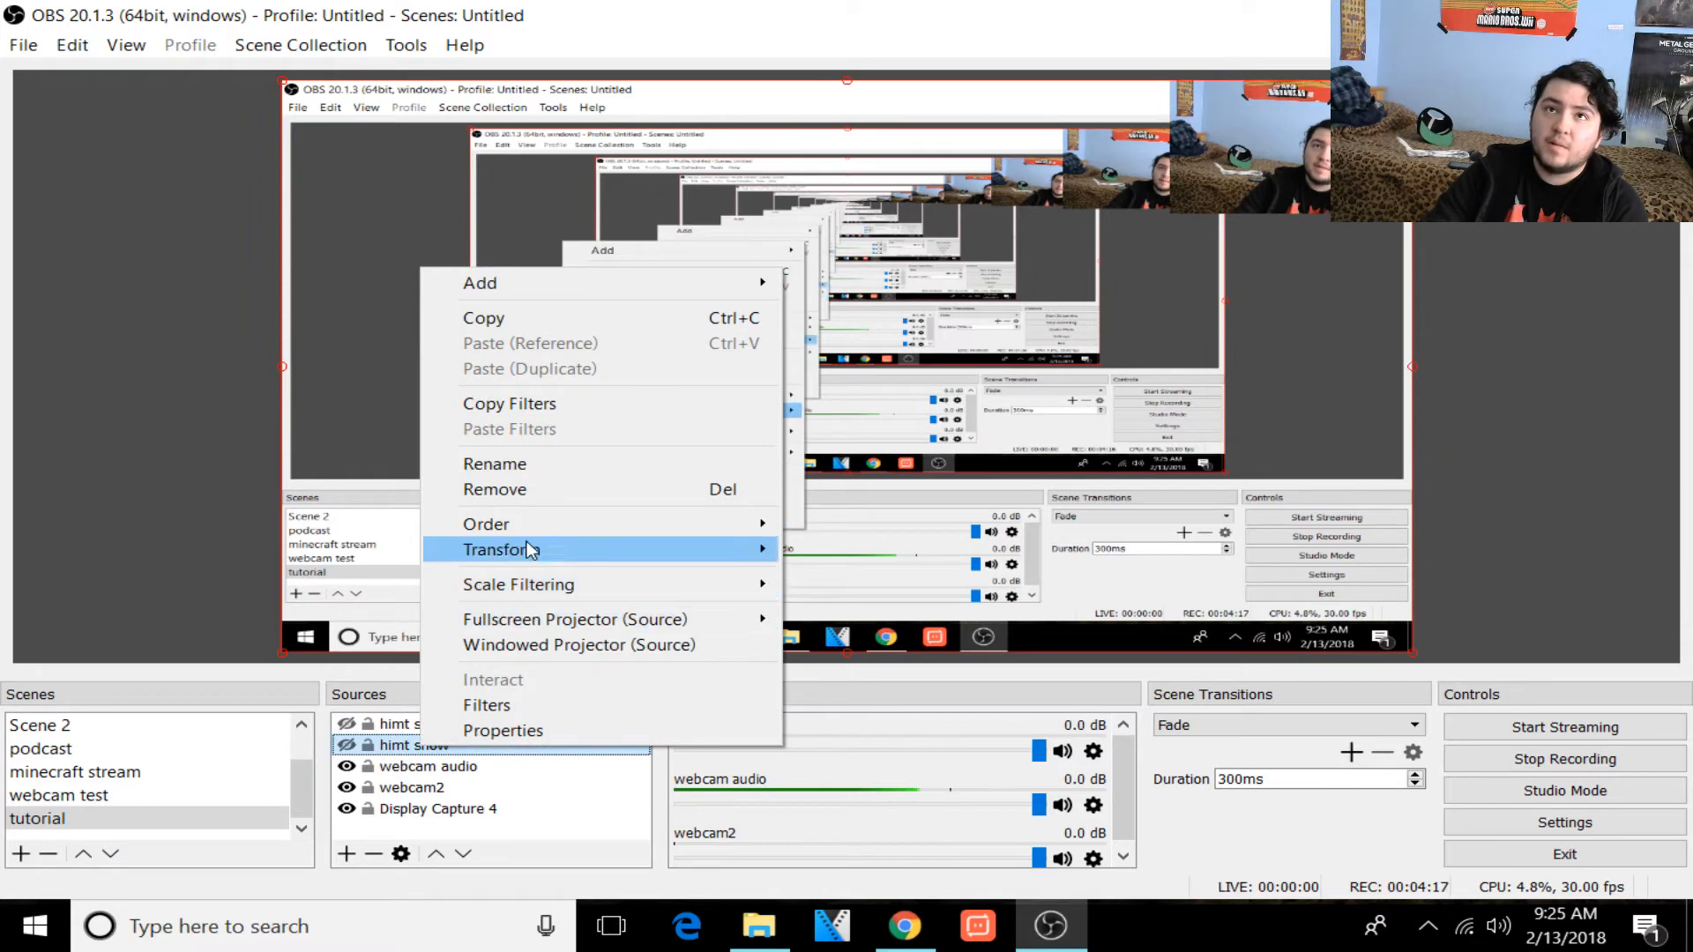
pyautogui.click(552, 491)
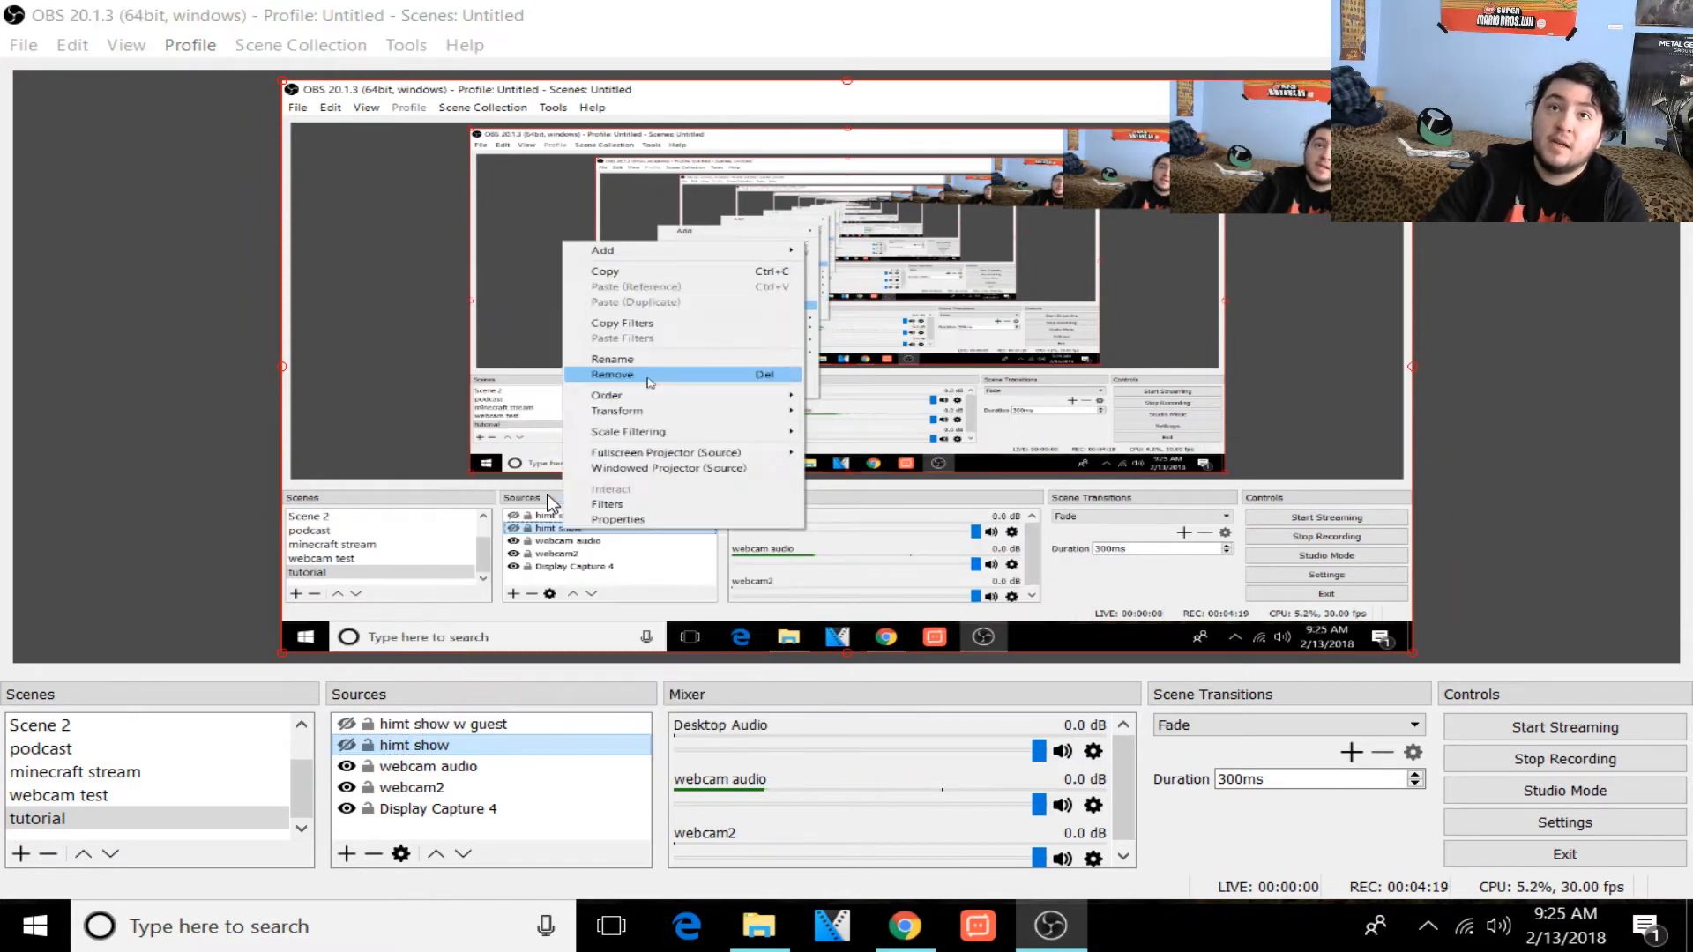
pyautogui.click(873, 487)
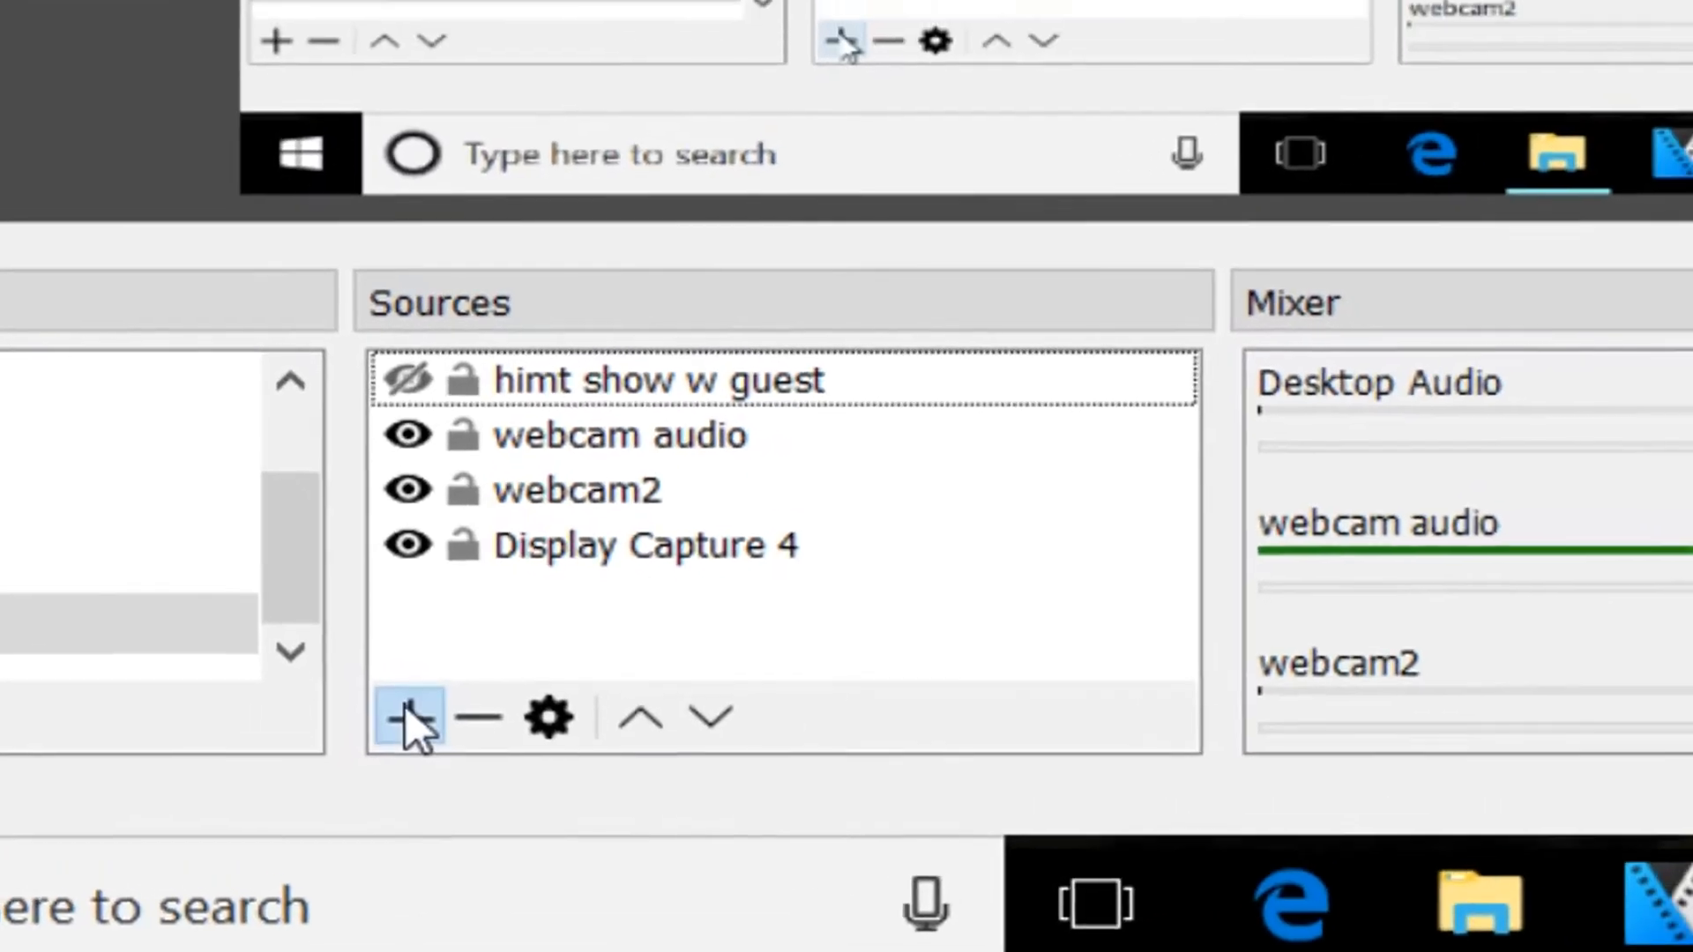
# Step: Add a new image source named "himt show" to the tutorial scene
pyautogui.click(348, 854)
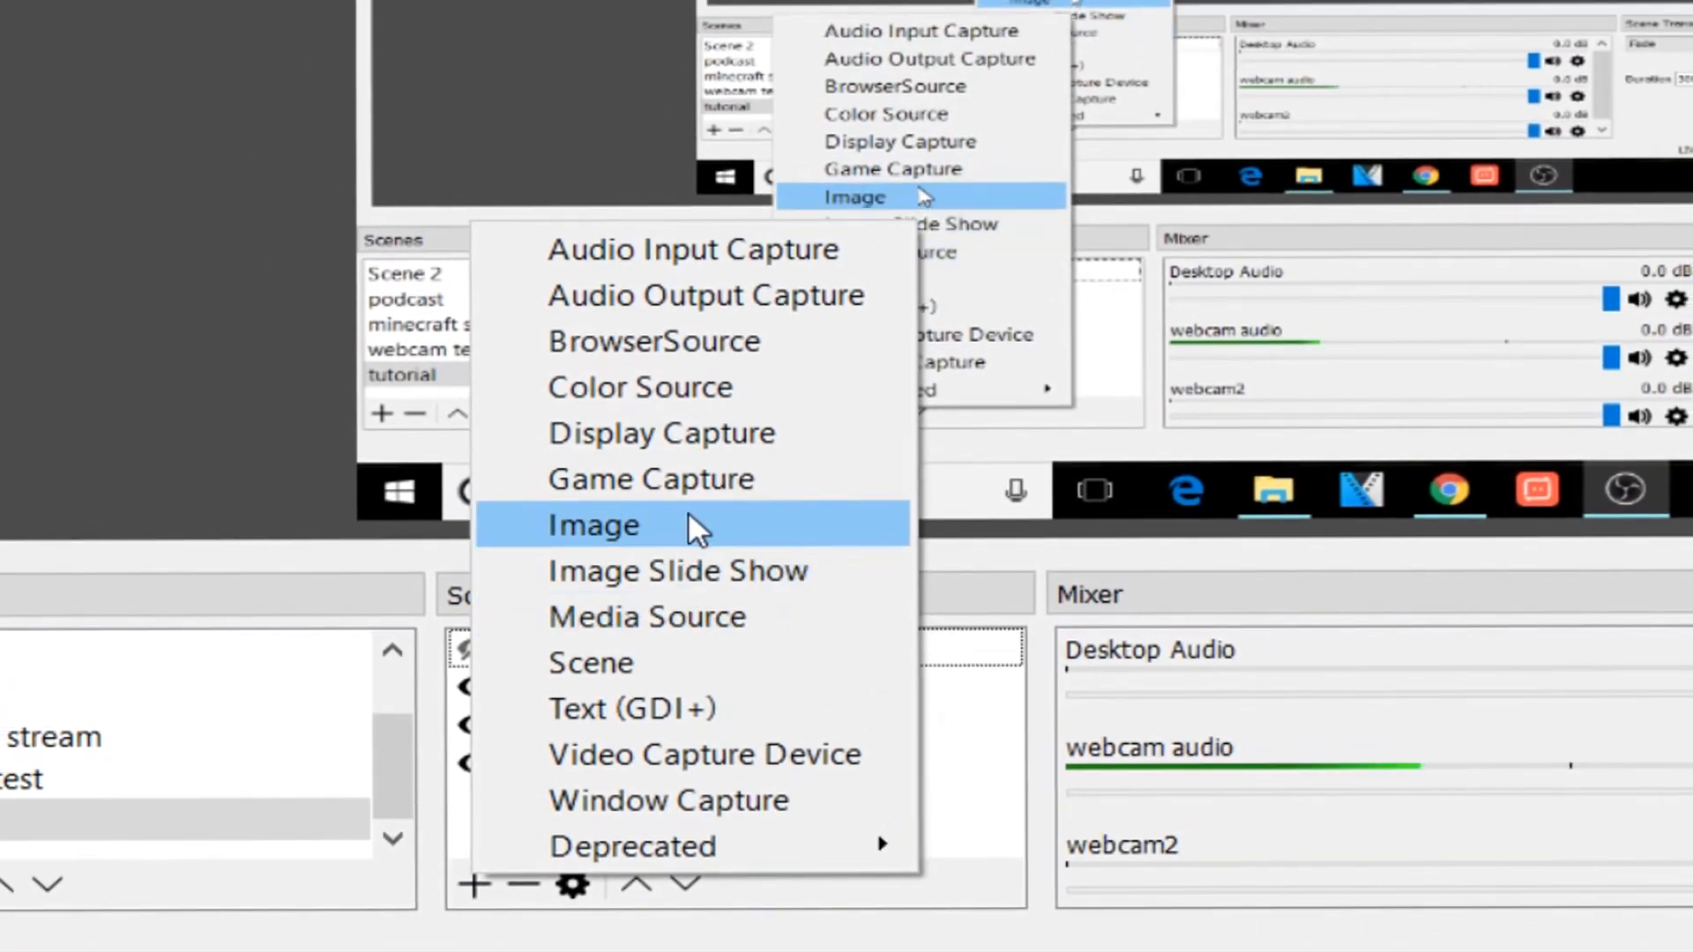
pyautogui.click(705, 456)
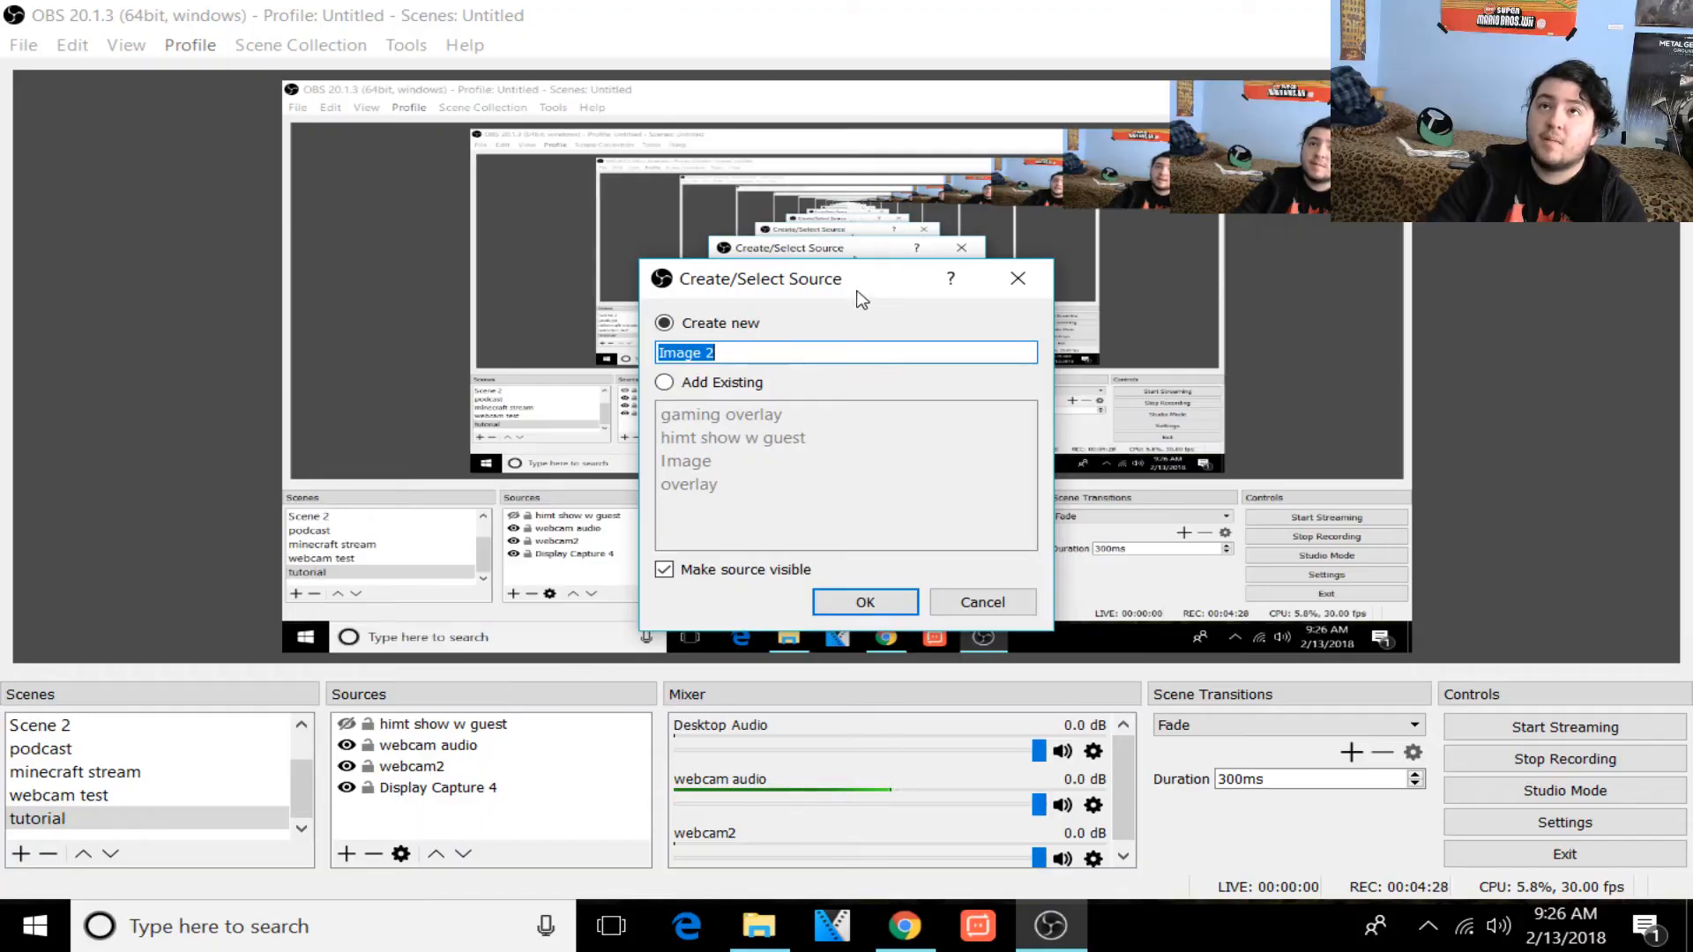
pyautogui.moveTo(861, 299); pyautogui.dragTo(786, 239)
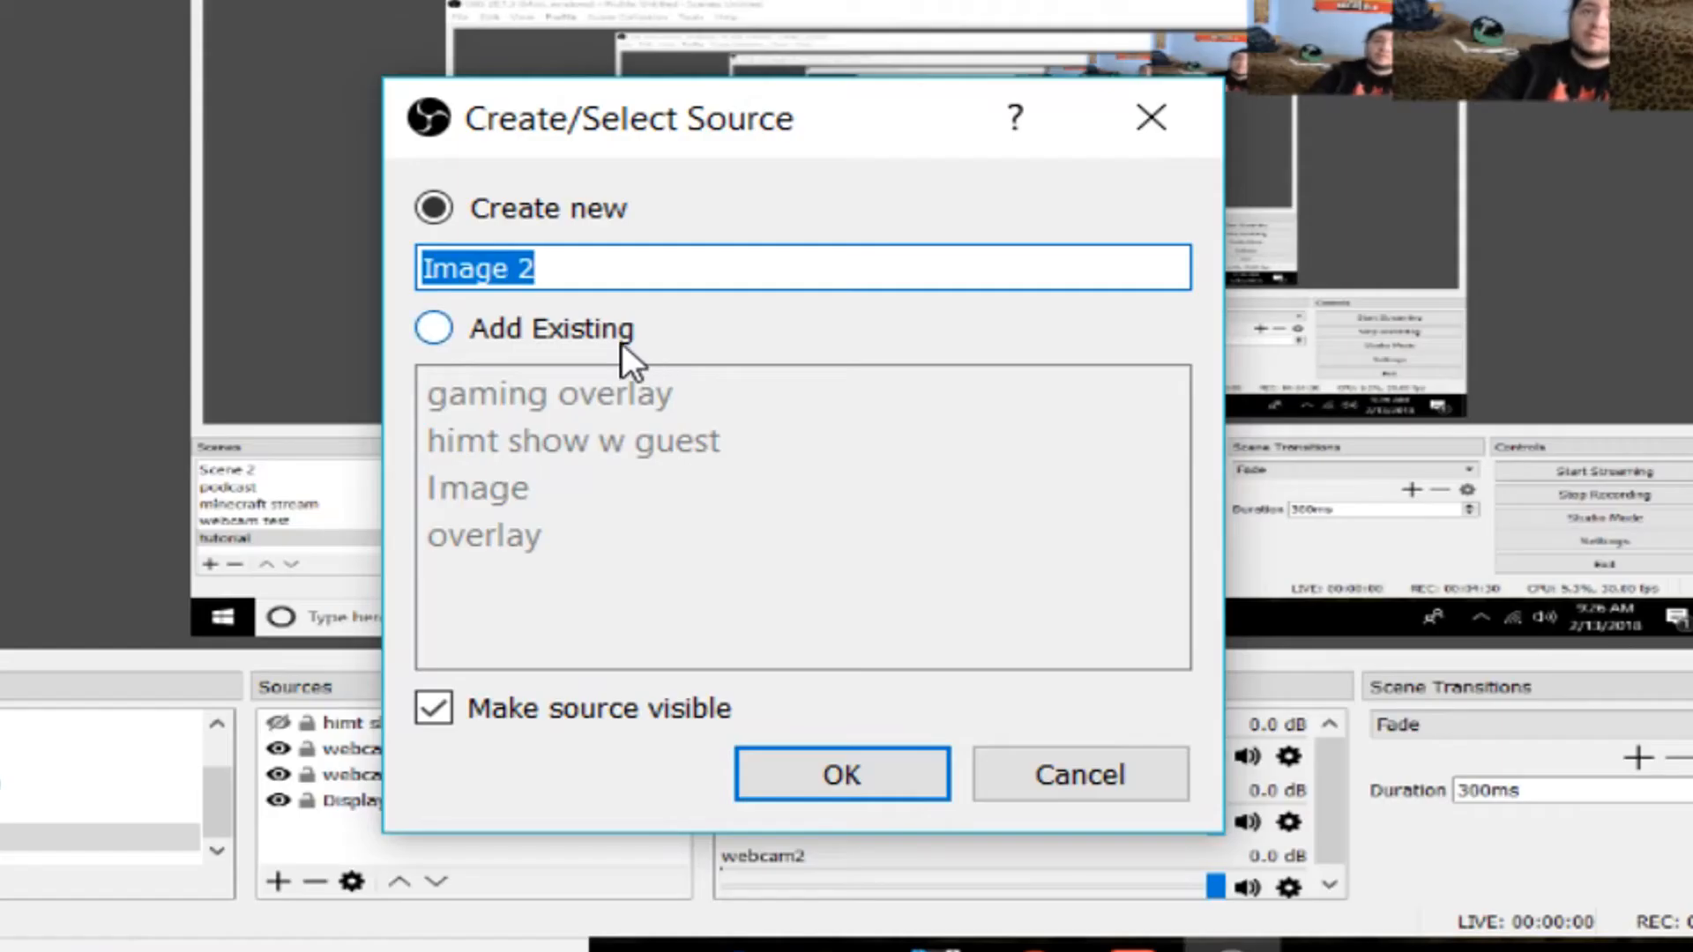
pyautogui.write('h')
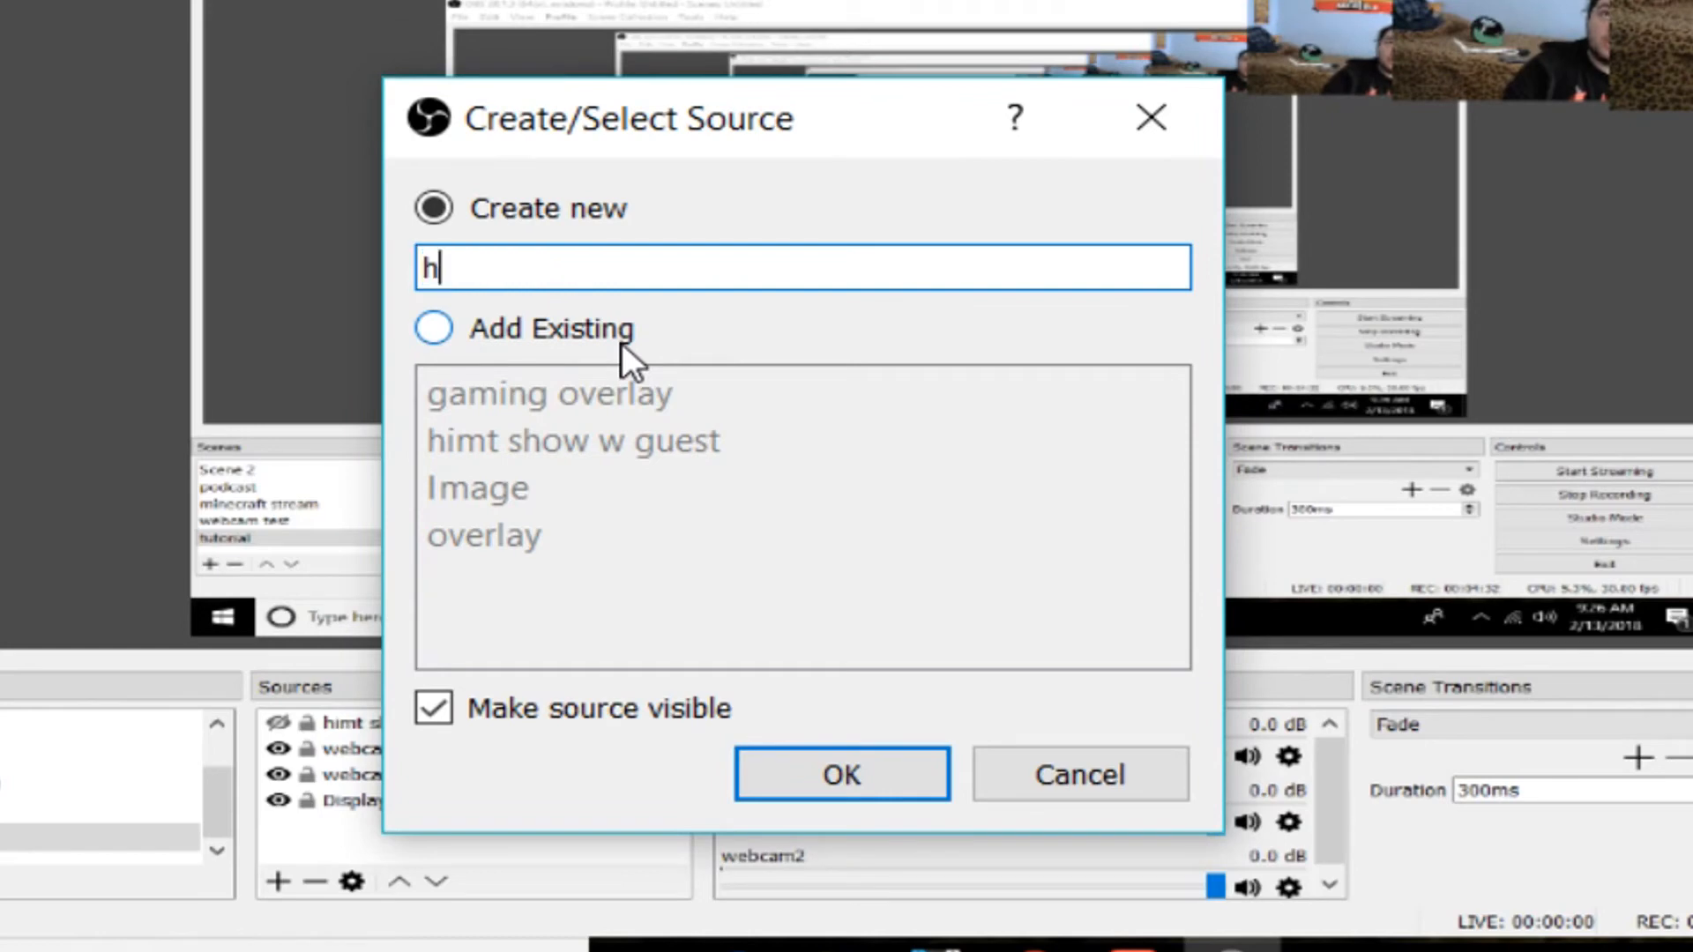
pyautogui.write('imt show')
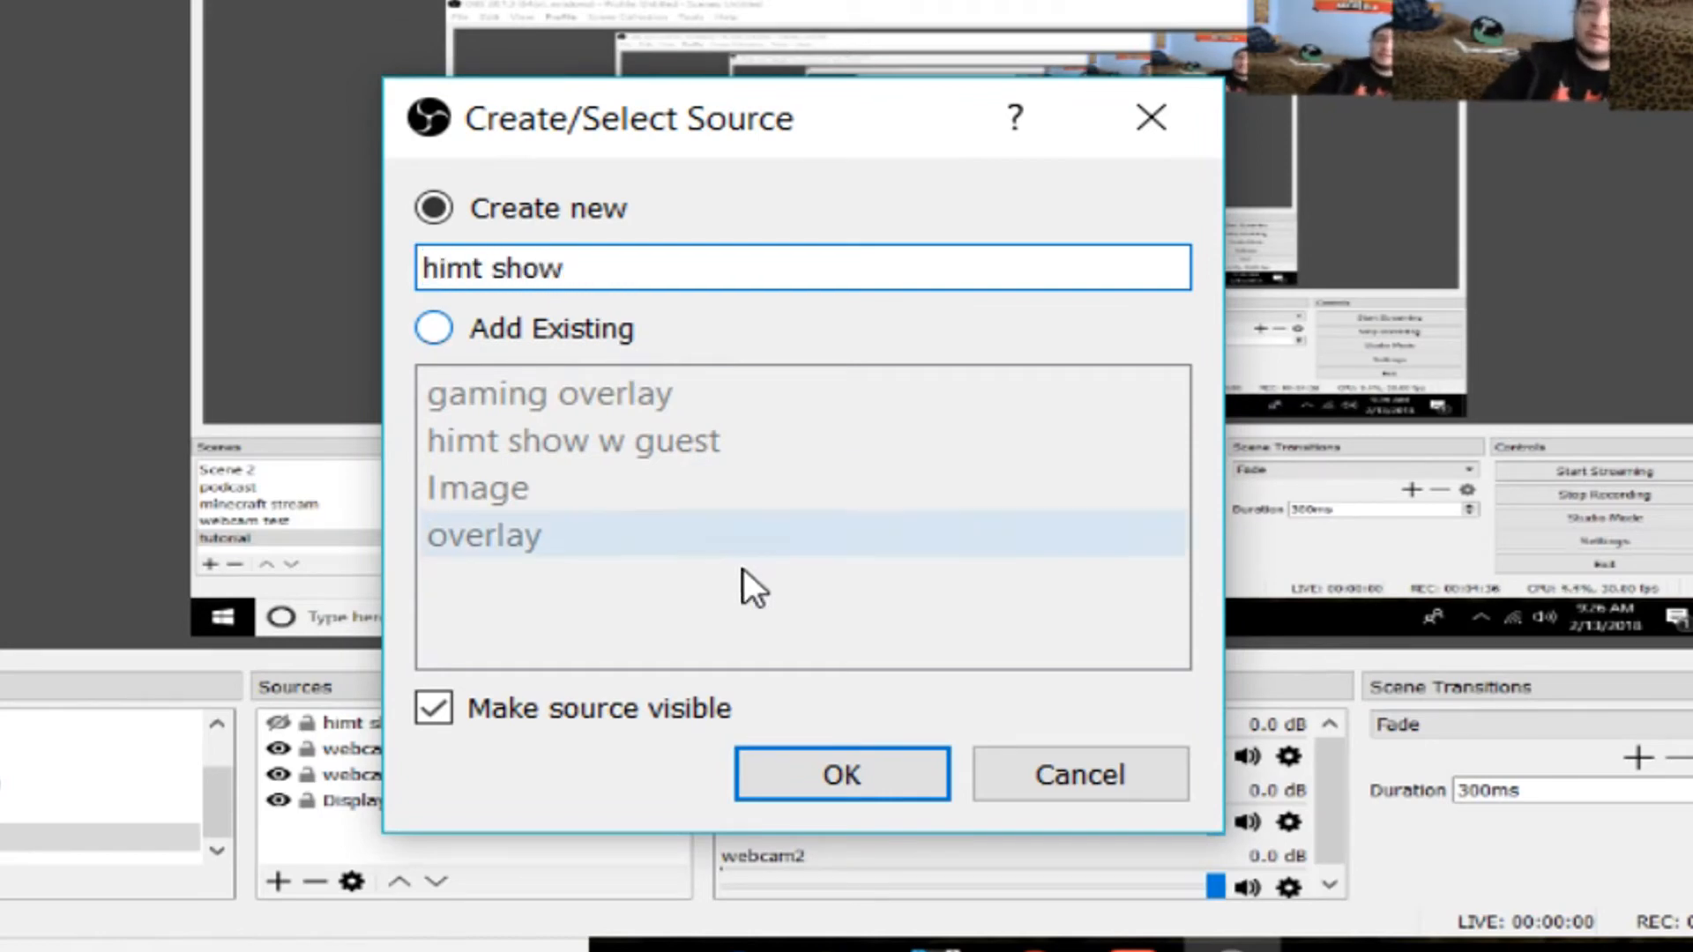
pyautogui.click(834, 765)
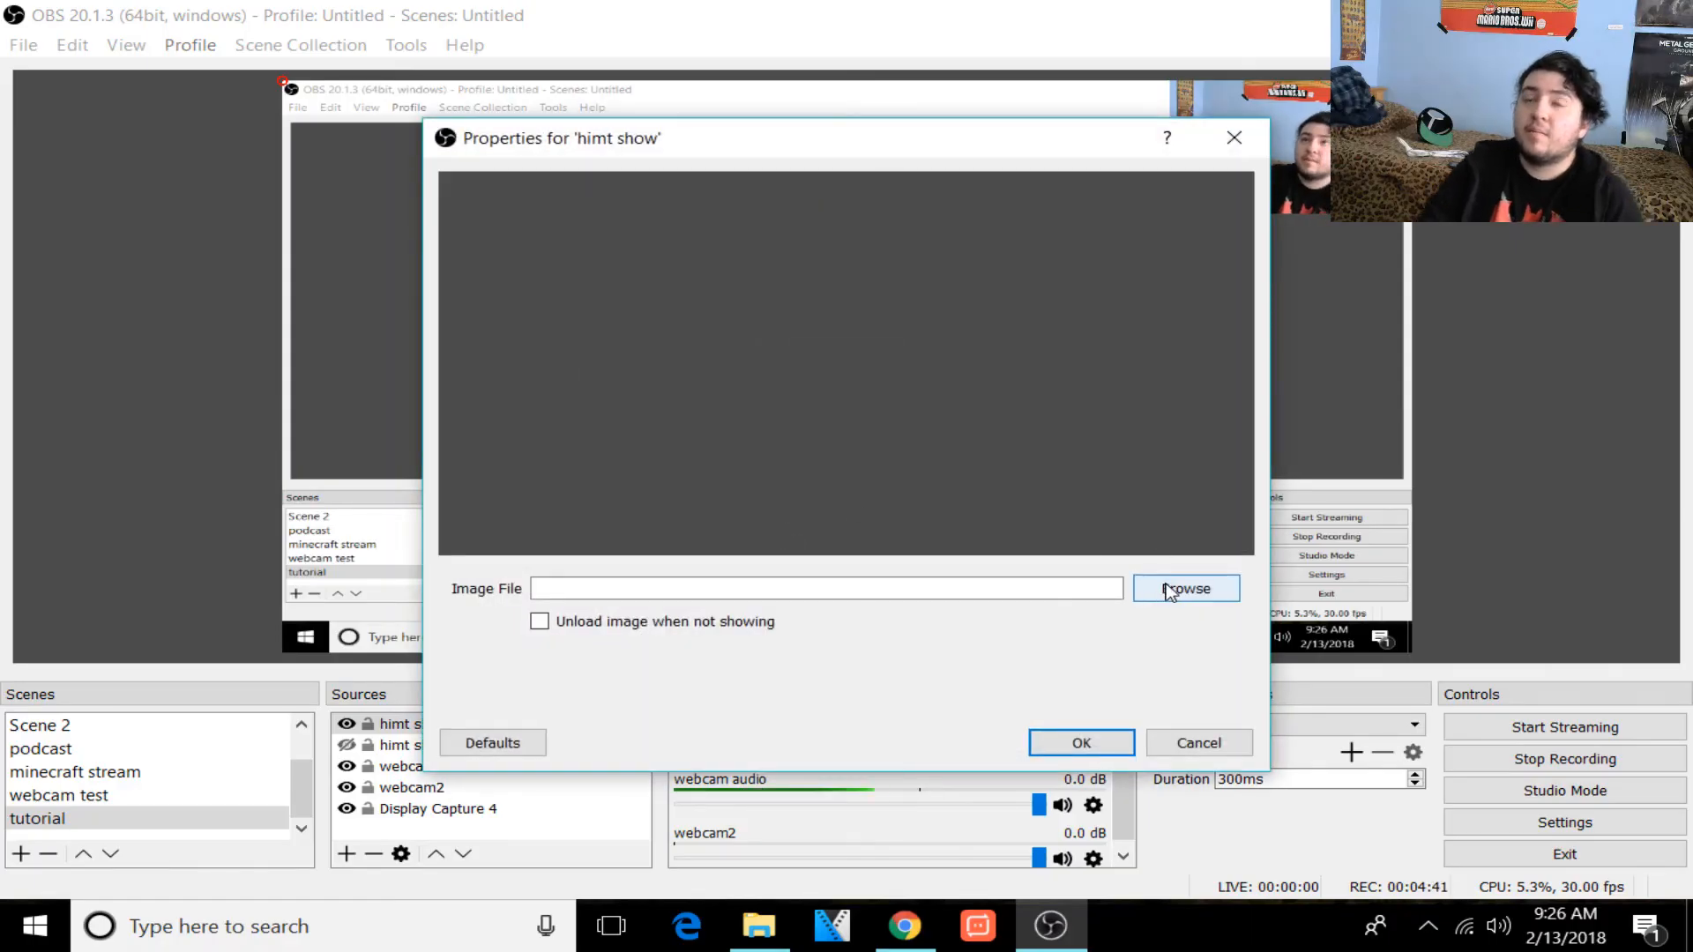
# Step: Load the "himt show v1" image from the OVERLAYS folder into the new source and accept its properties
pyautogui.click(1171, 592)
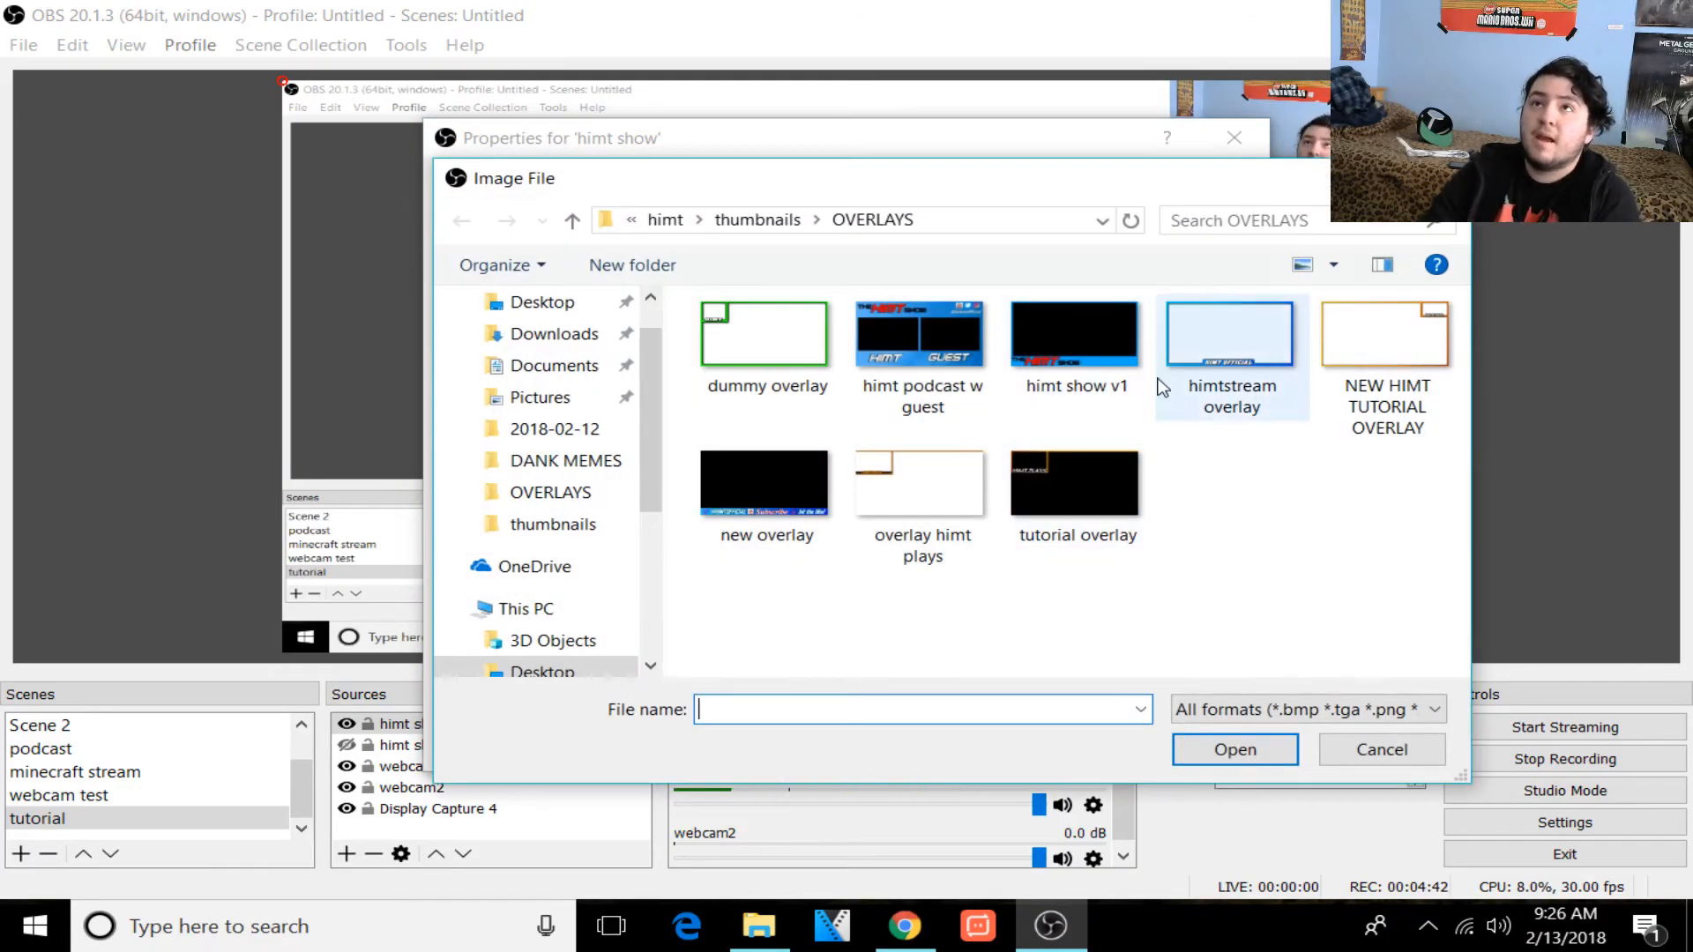
pyautogui.click(1049, 355)
pyautogui.click(1234, 750)
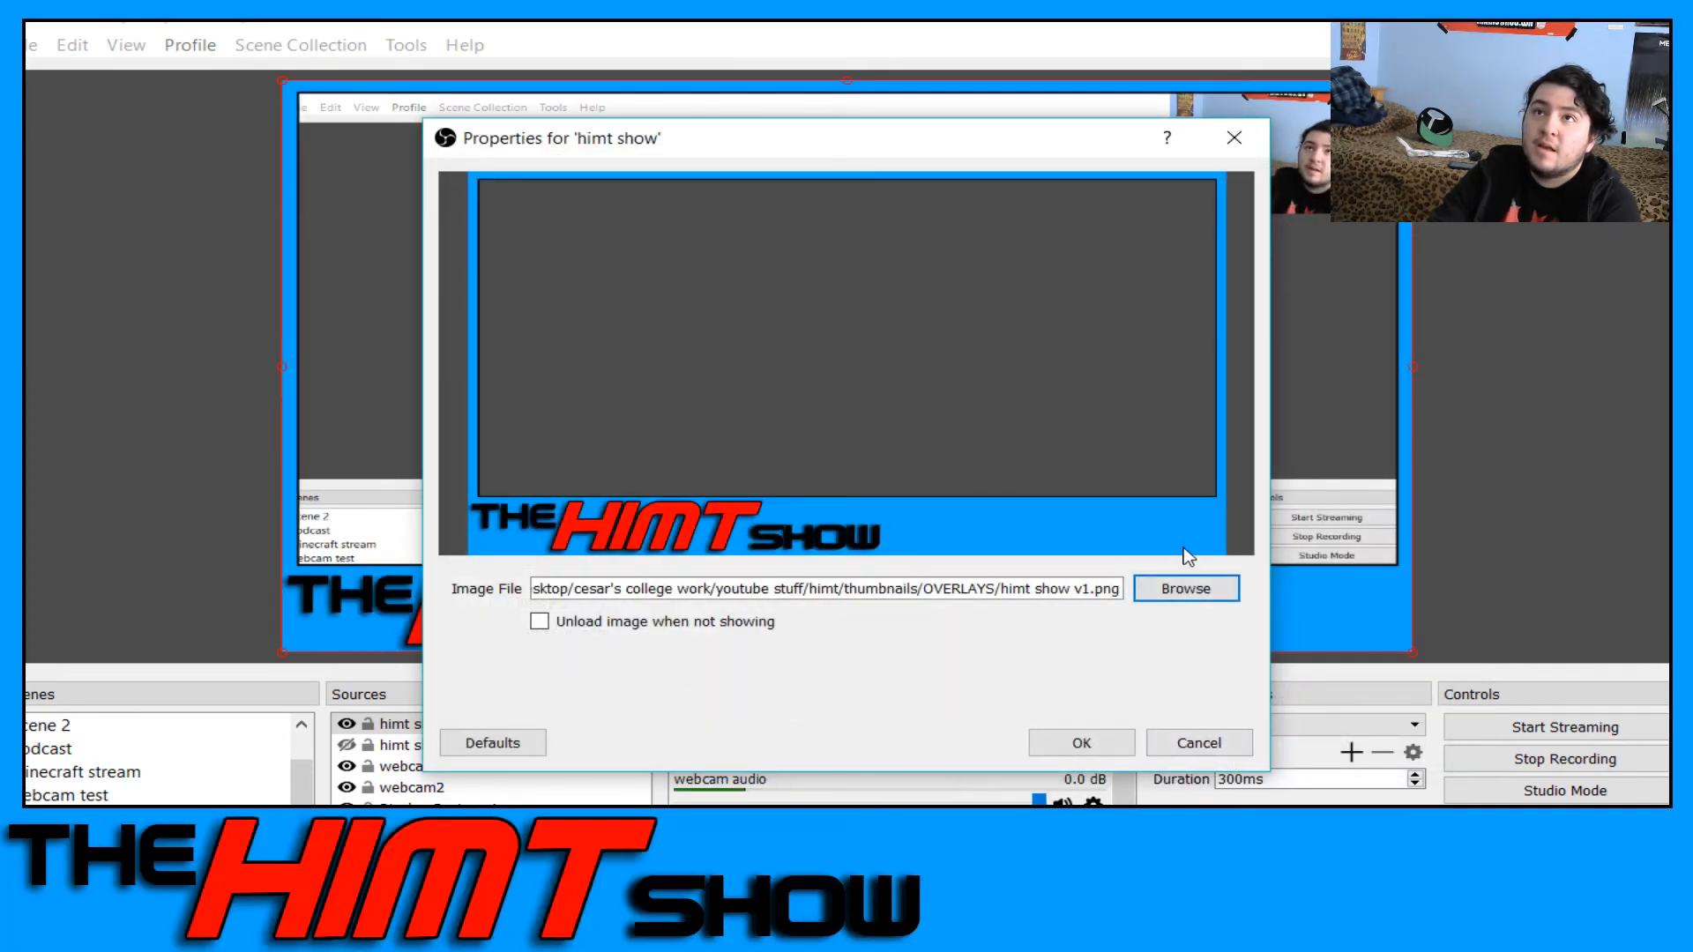
pyautogui.click(1082, 744)
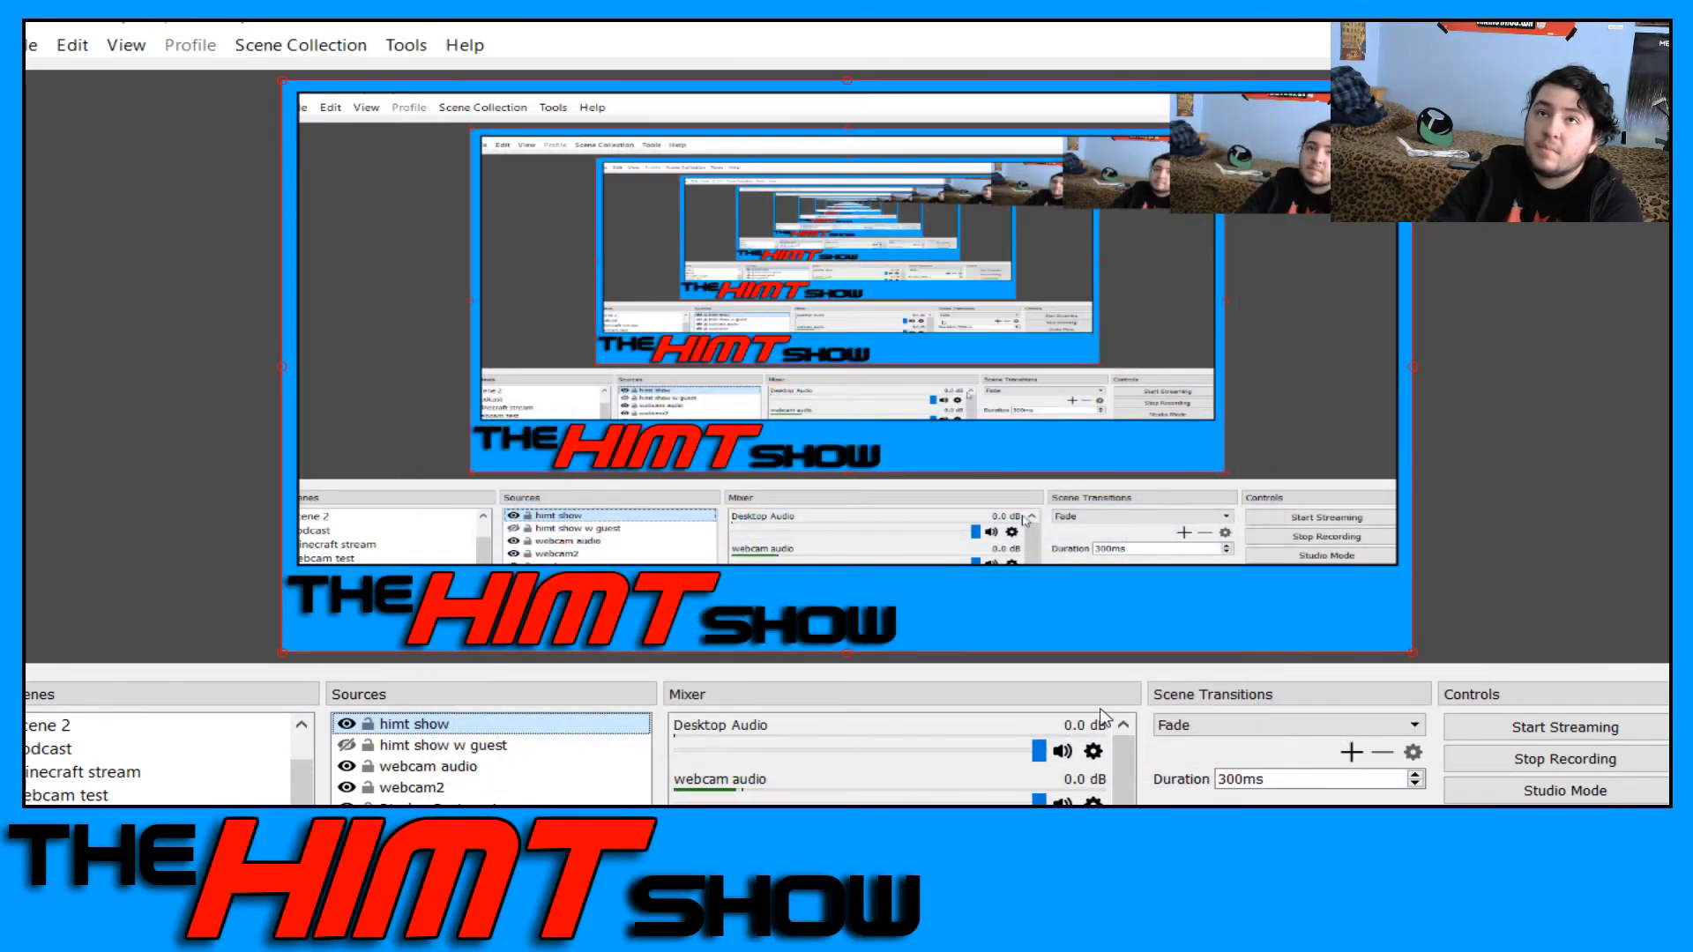
# Step: Enlarge and position the webcam2 source so it covers most of the large frame in the HIMT Show overlay
pyautogui.click(427, 789)
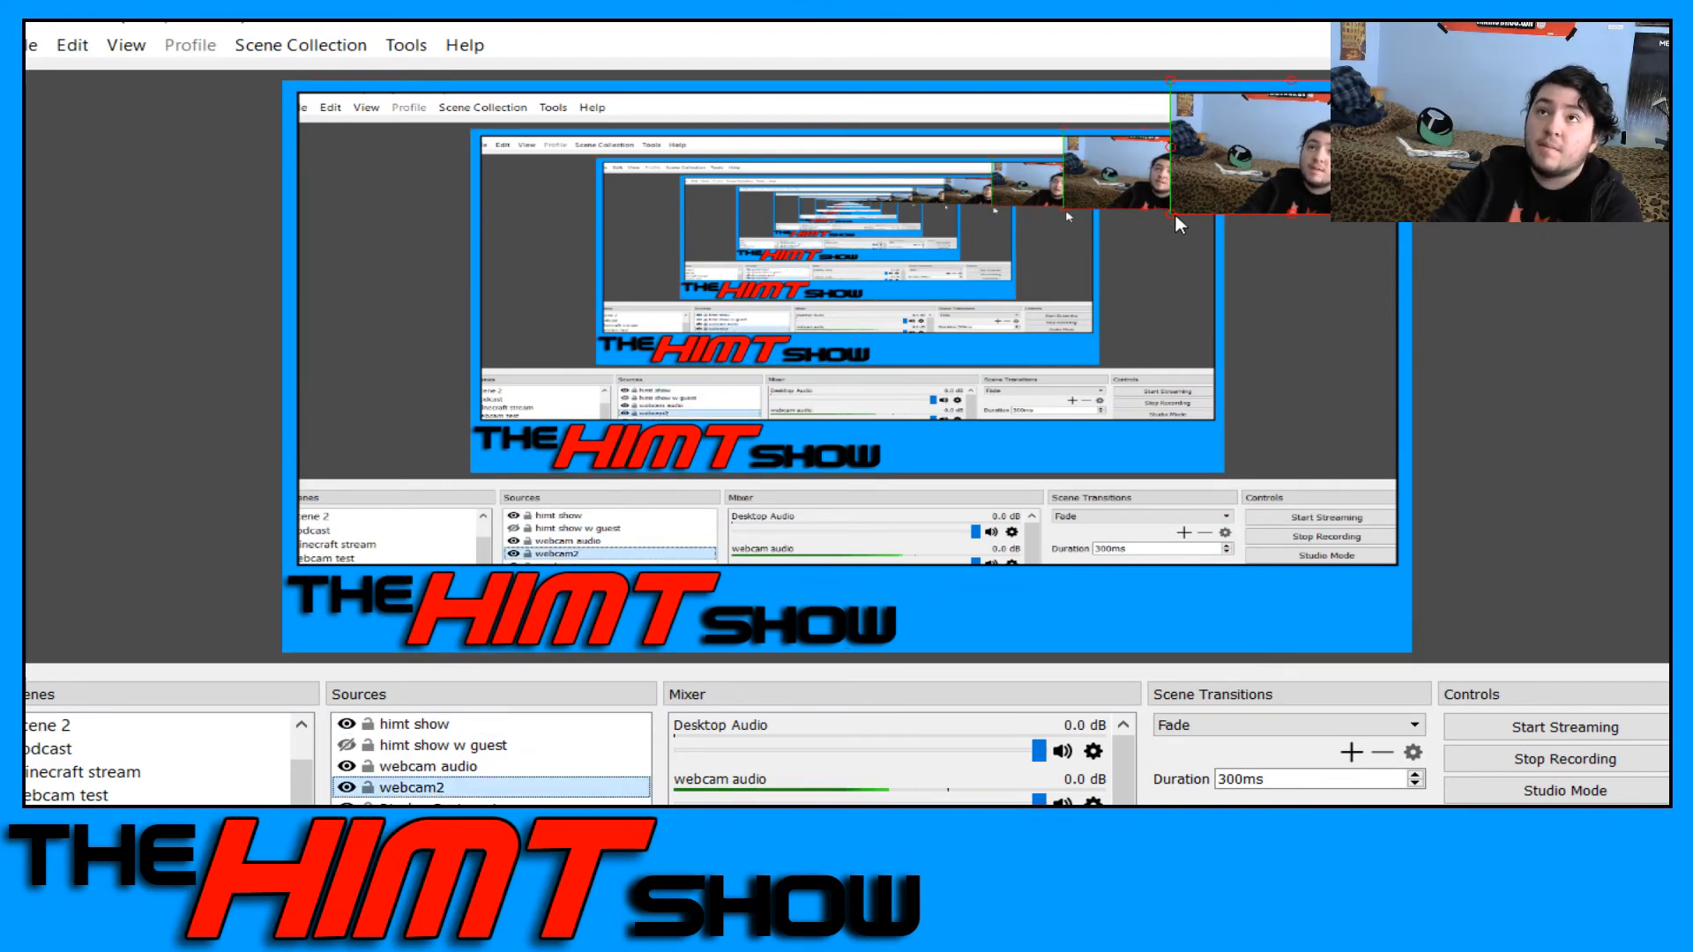
pyautogui.moveTo(1173, 212); pyautogui.dragTo(399, 565)
pyautogui.moveTo(494, 592); pyautogui.dragTo(393, 650)
pyautogui.moveTo(281, 845); pyautogui.dragTo(508, 674)
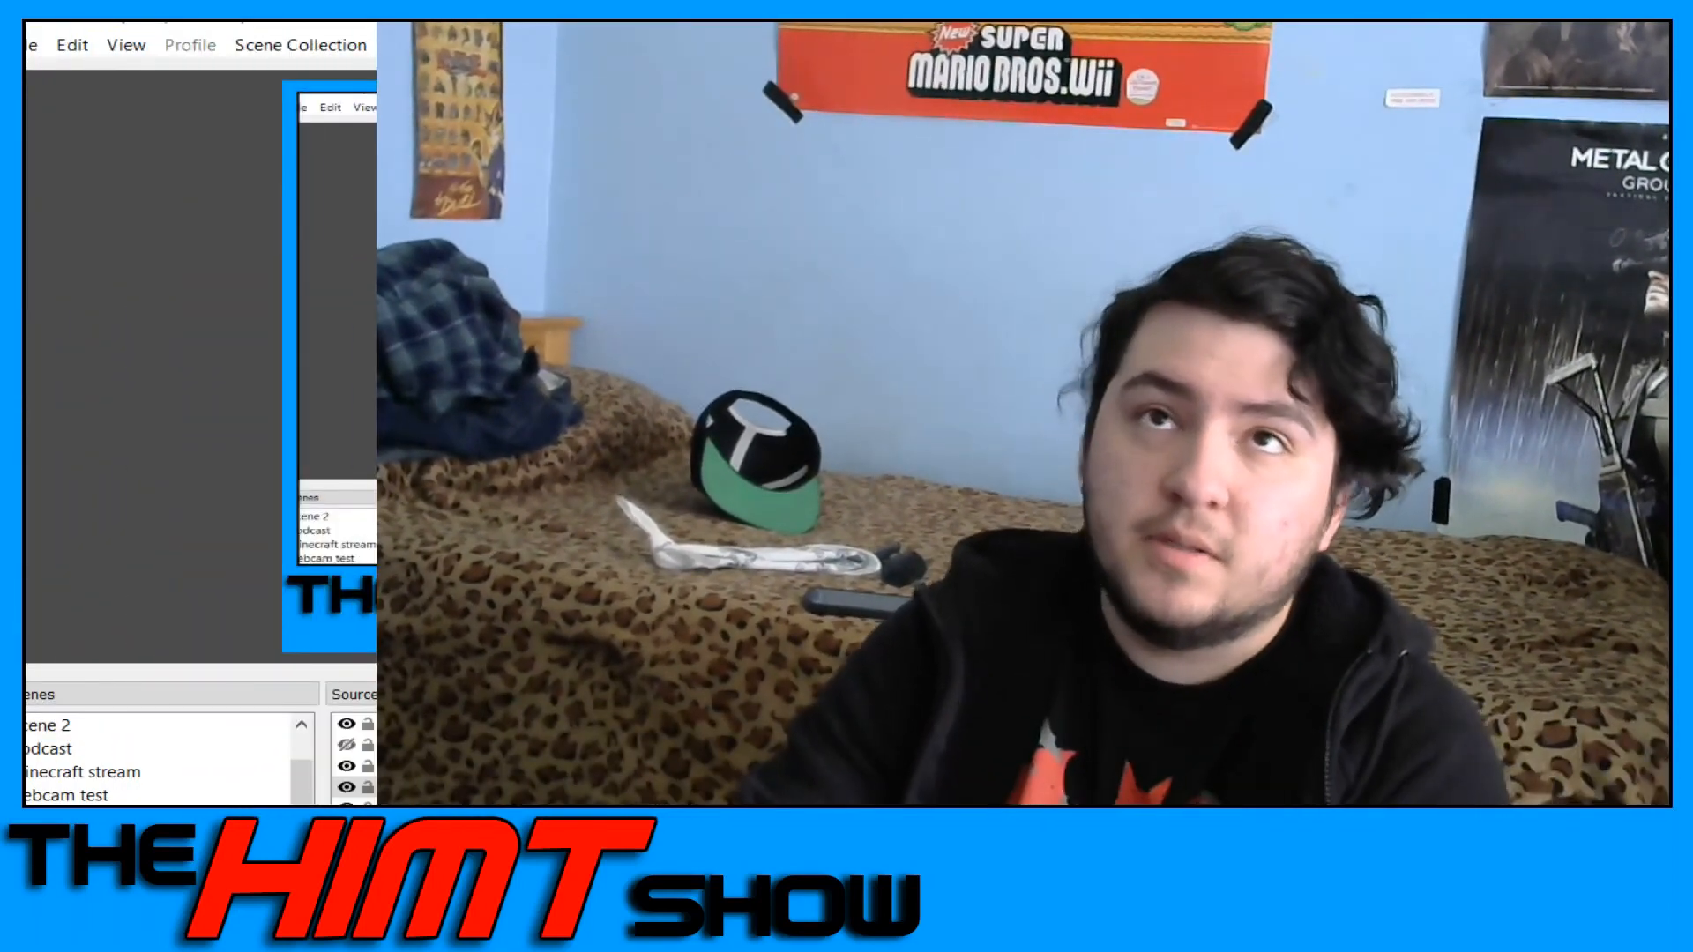
# Step: Reduce the crop on webcam2's left edge so the feed extends toward the overlay frame's left border
pyautogui.press('alt')
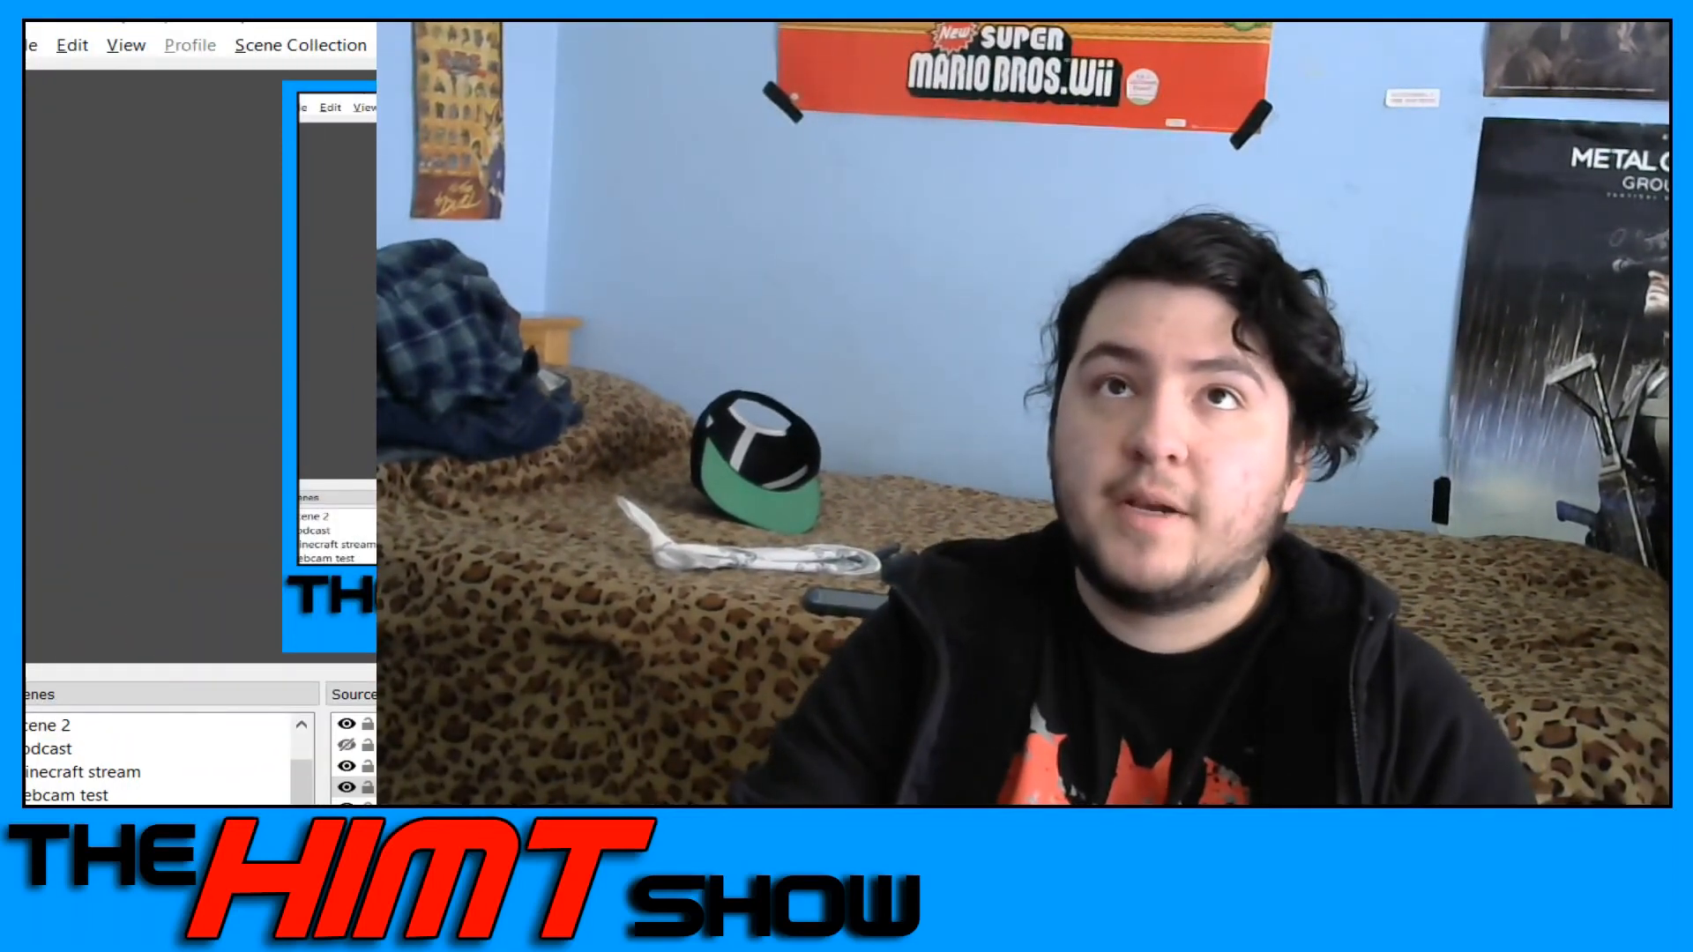
pyautogui.moveTo(508, 379); pyautogui.dragTo(436, 379)
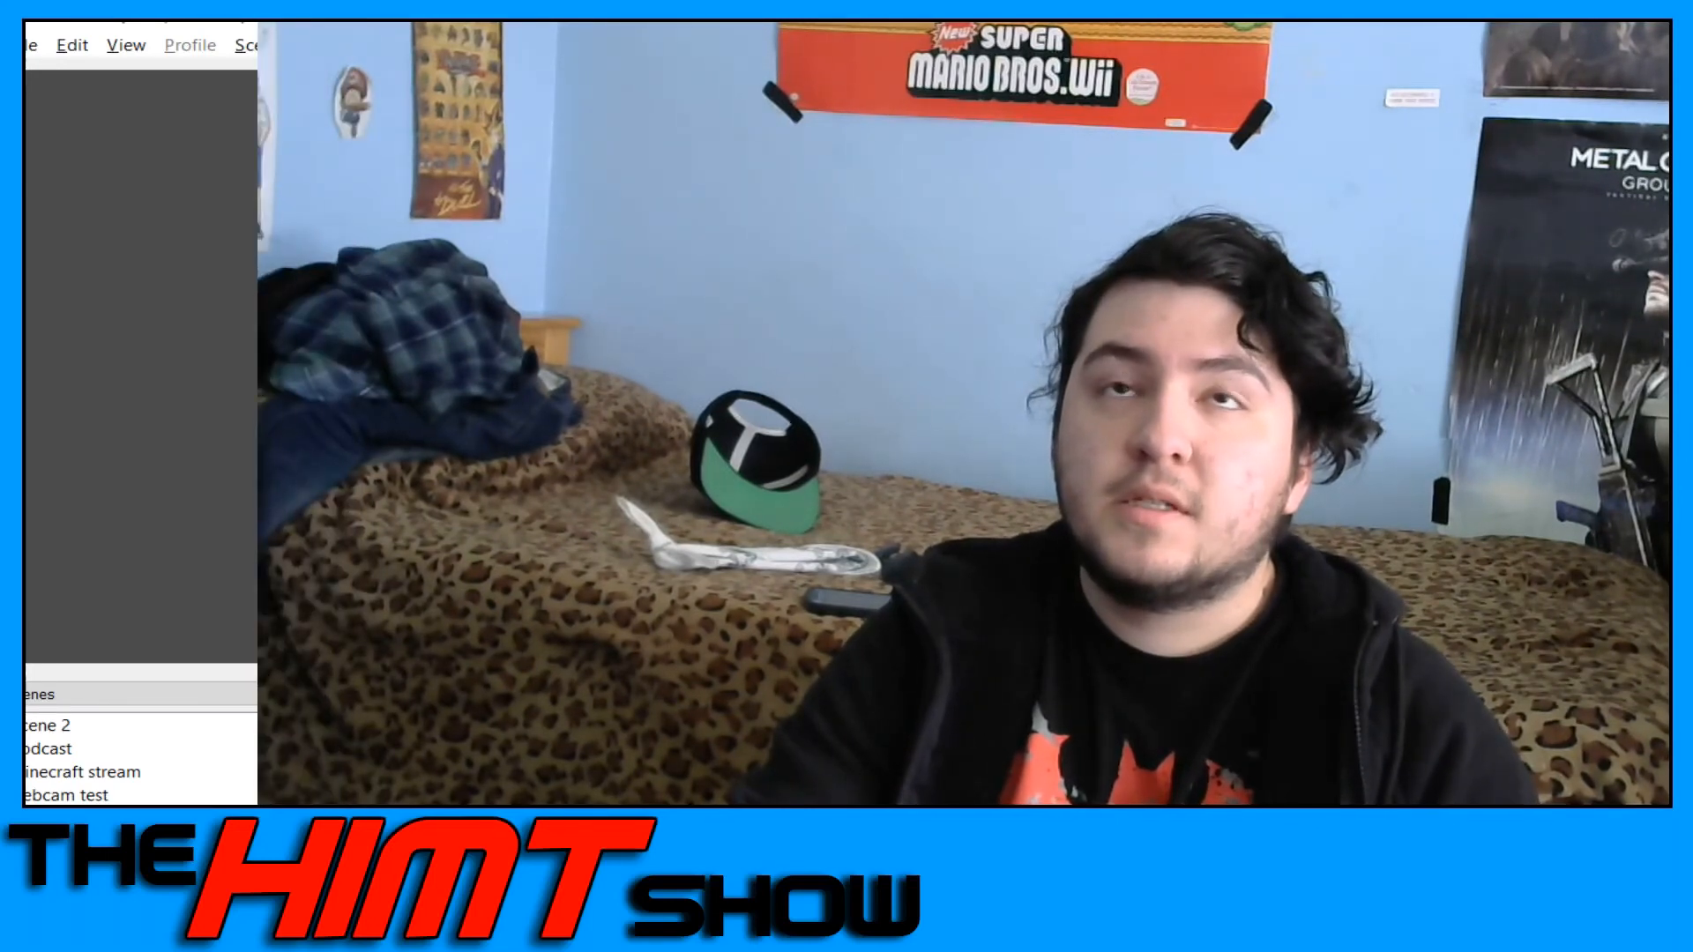